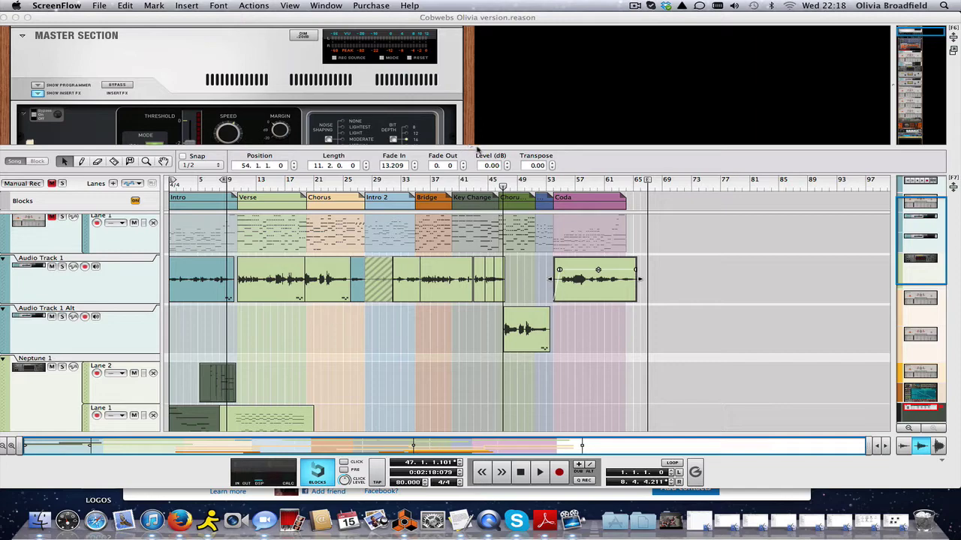
Step: Drag the rack/sequencer divider up twice so the RadPiano track appears below the Neptune track
left_click_drag(477, 148, 473, 114)
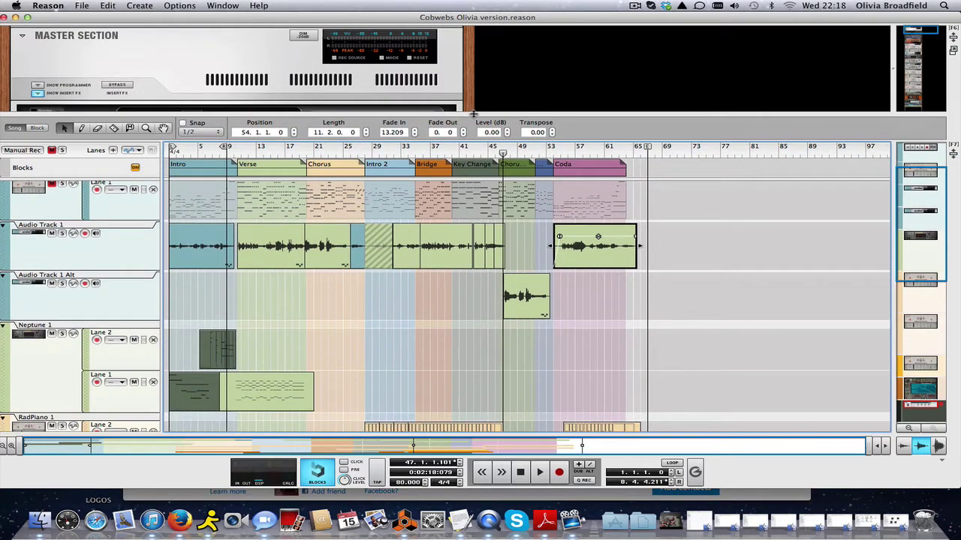
left_click_drag(474, 114, 473, 90)
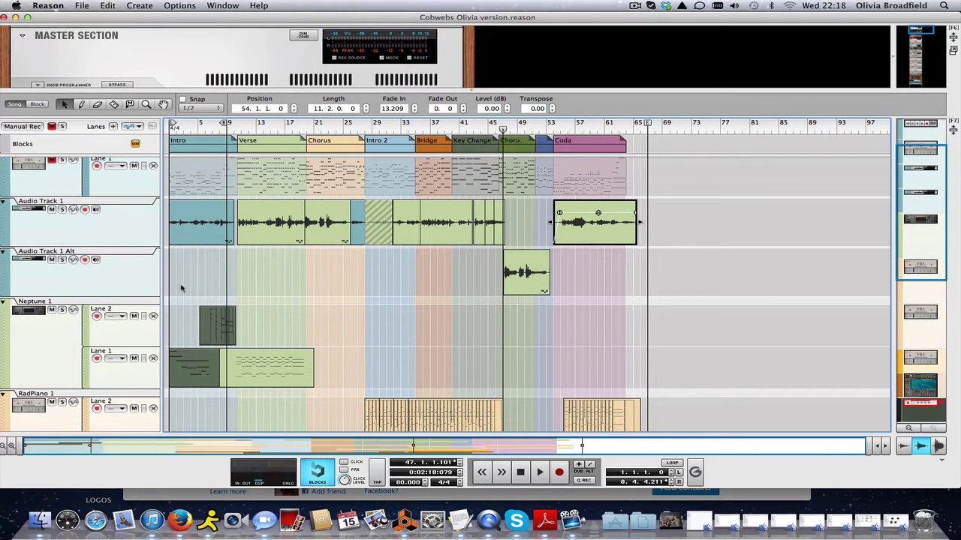
scroll(181, 287, "up", 3)
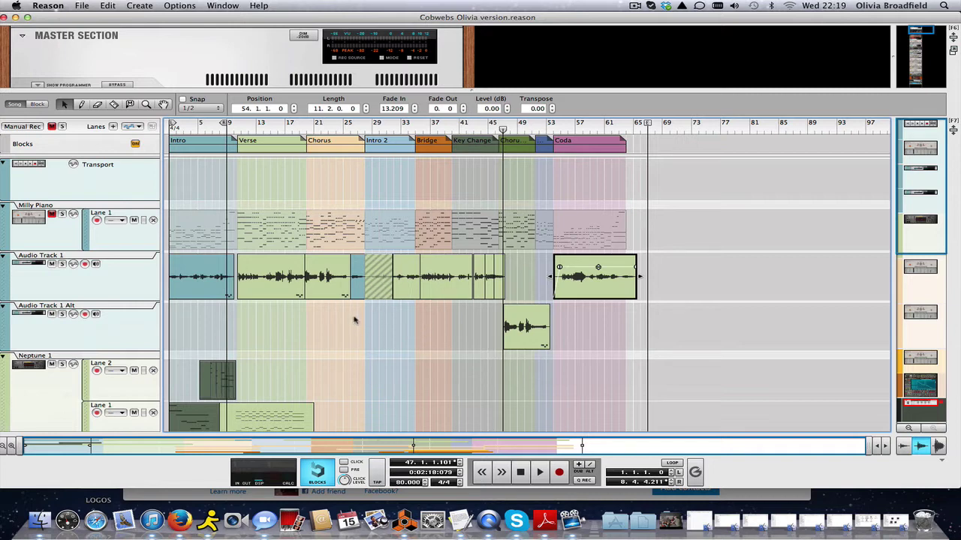
Step: Solo Milly Piano and play the Coda from bar 54 until about bar 59
scroll(444, 327, "down", 1)
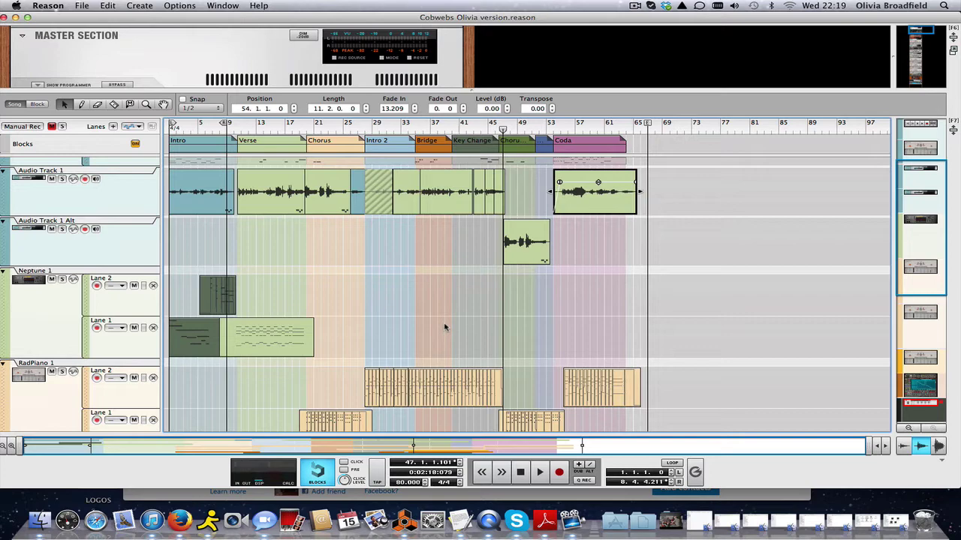
scroll(445, 327, "down", 1)
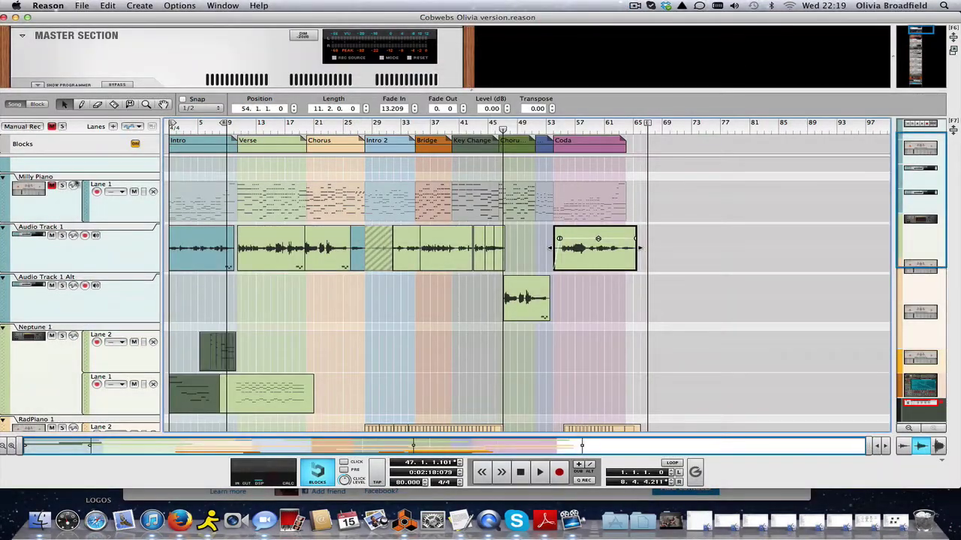
left_click(60, 186)
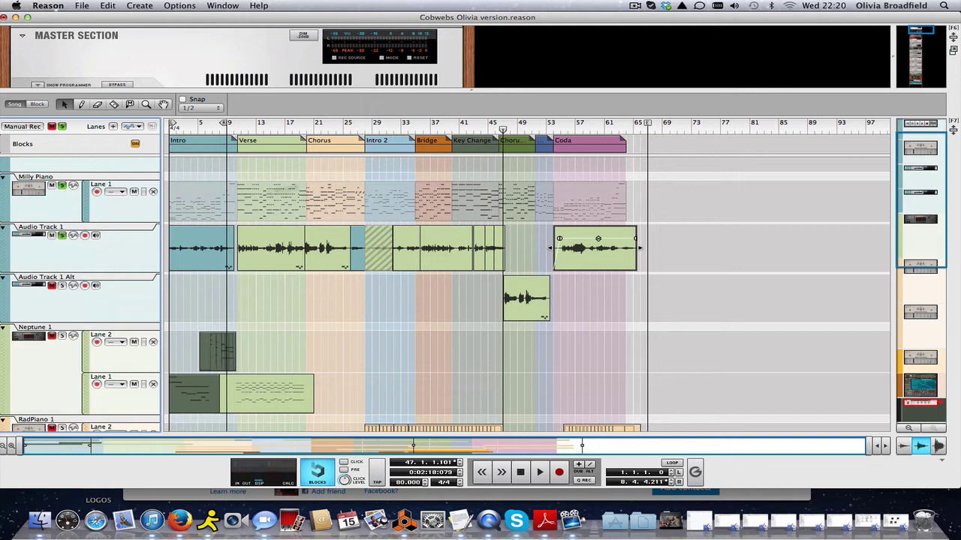
left_click(556, 126)
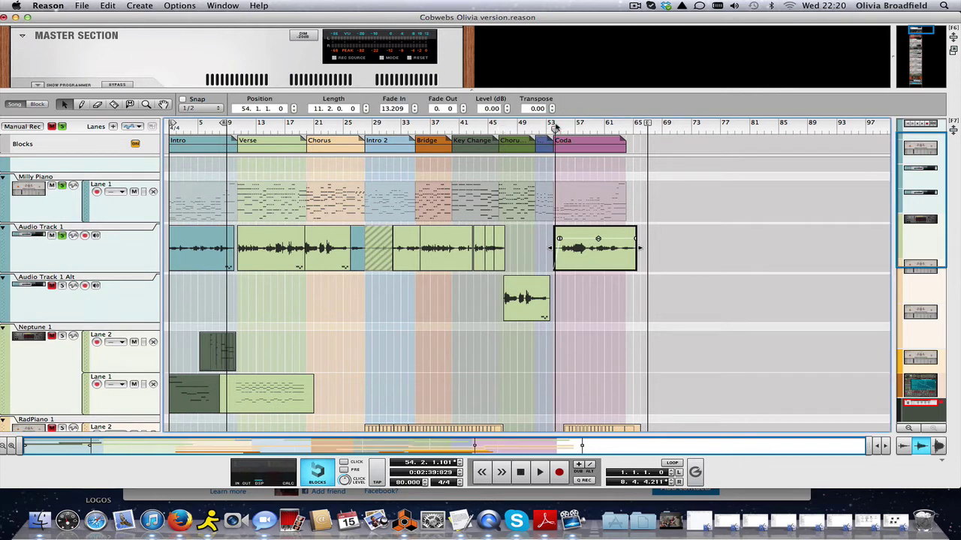
key("space")
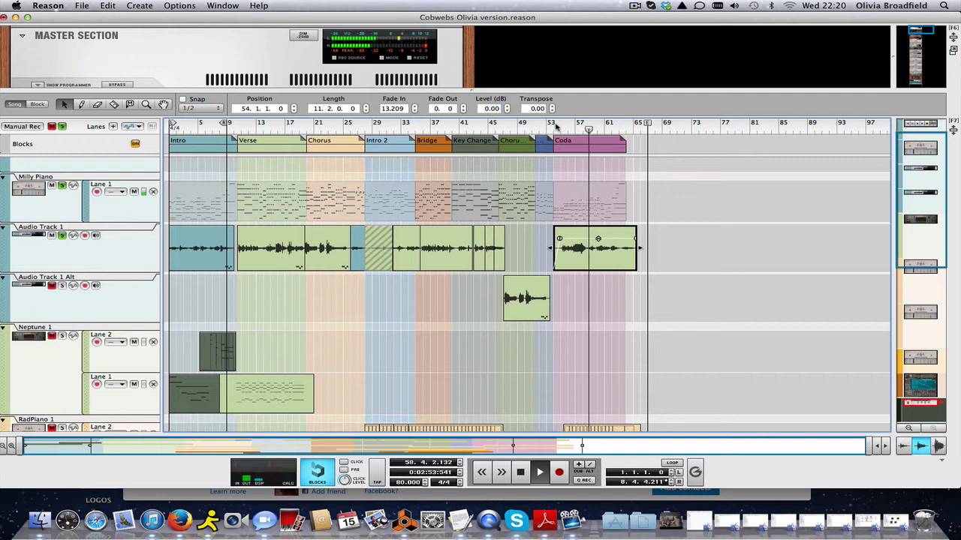
key("space")
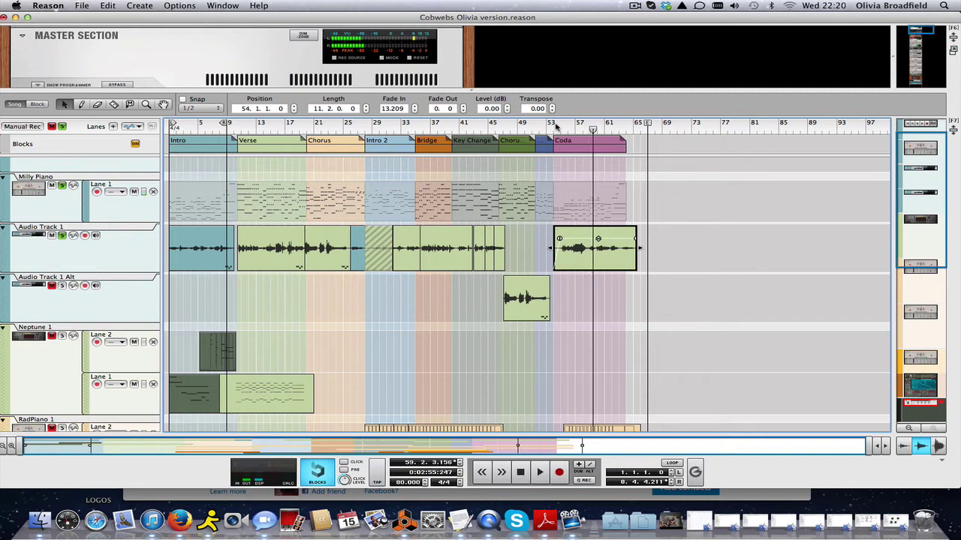
Step: Turn off the solos on both soloed tracks so the full mix plays
left_click(63, 236)
left_click(51, 185)
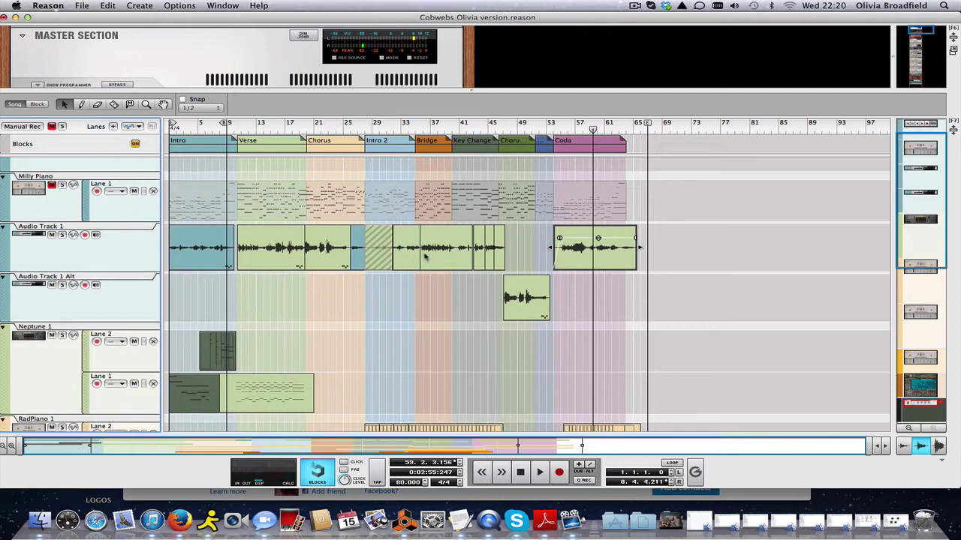
scroll(425, 257, "down", 1)
scroll(428, 259, "down", 2)
scroll(428, 259, "down", 2)
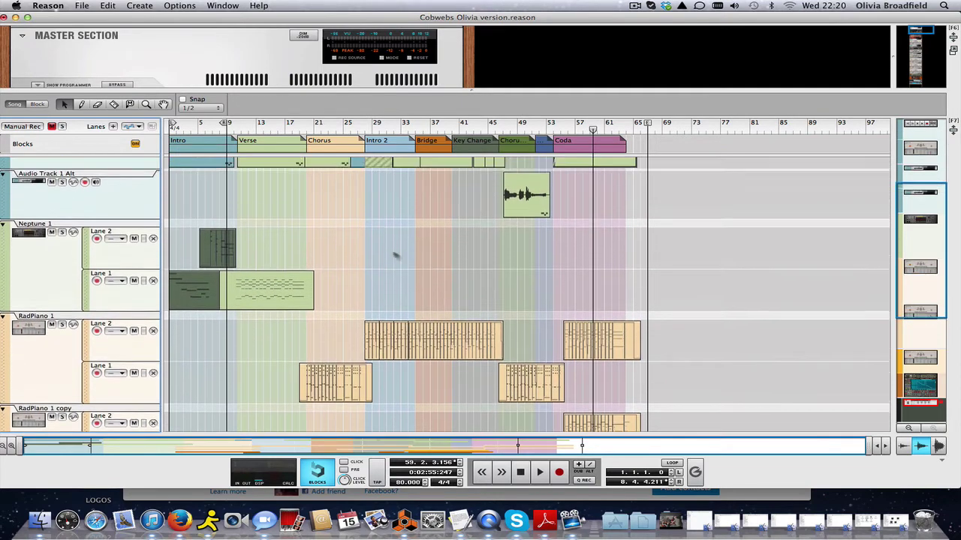
scroll(307, 159, "up", 2)
scroll(307, 159, "up", 2)
scroll(310, 157, "up", 2)
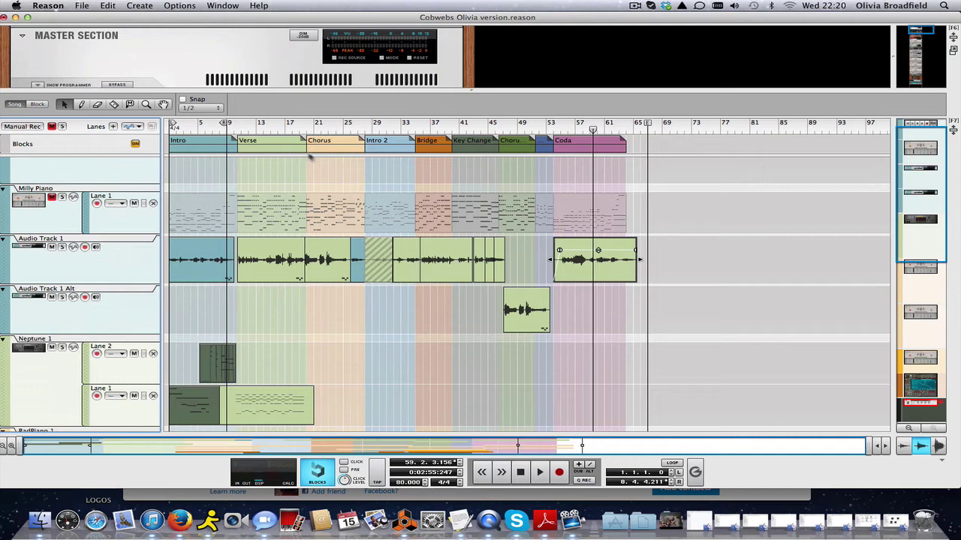
Step: Play the full mix from bar 27 through to the Bridge at bar 35
left_click(362, 128)
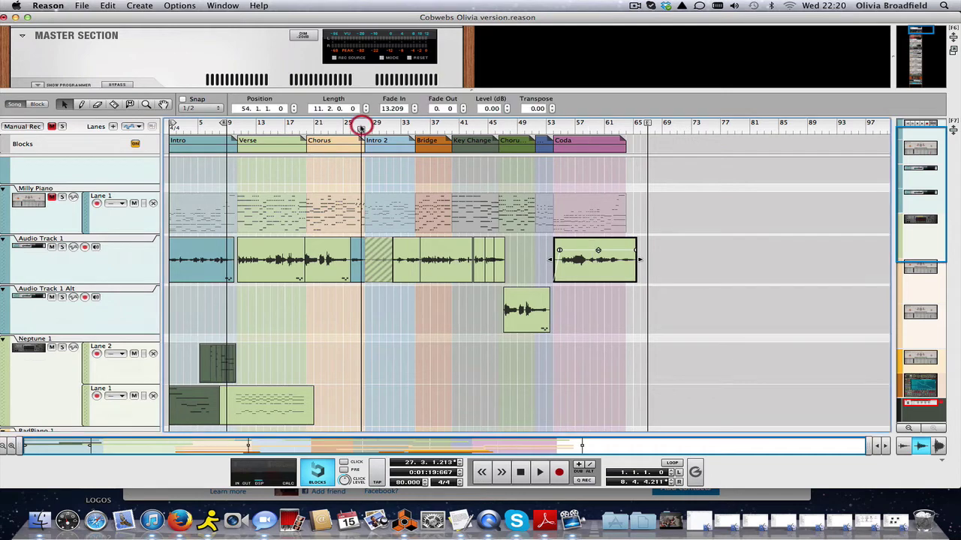
scroll(420, 315, "down", 3)
scroll(425, 350, "down", 2)
scroll(422, 363, "down", 2)
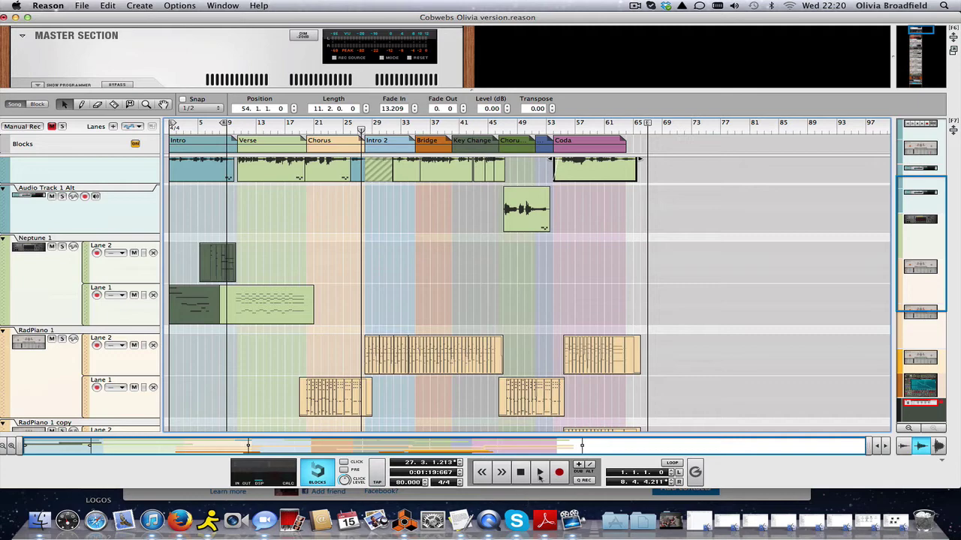
left_click(539, 472)
scroll(401, 383, "up", 1)
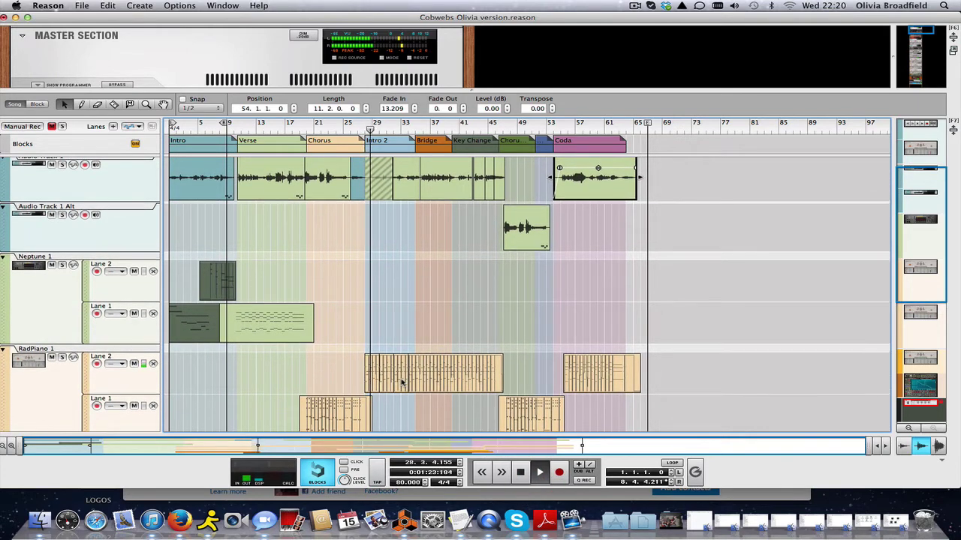
scroll(402, 383, "up", 1)
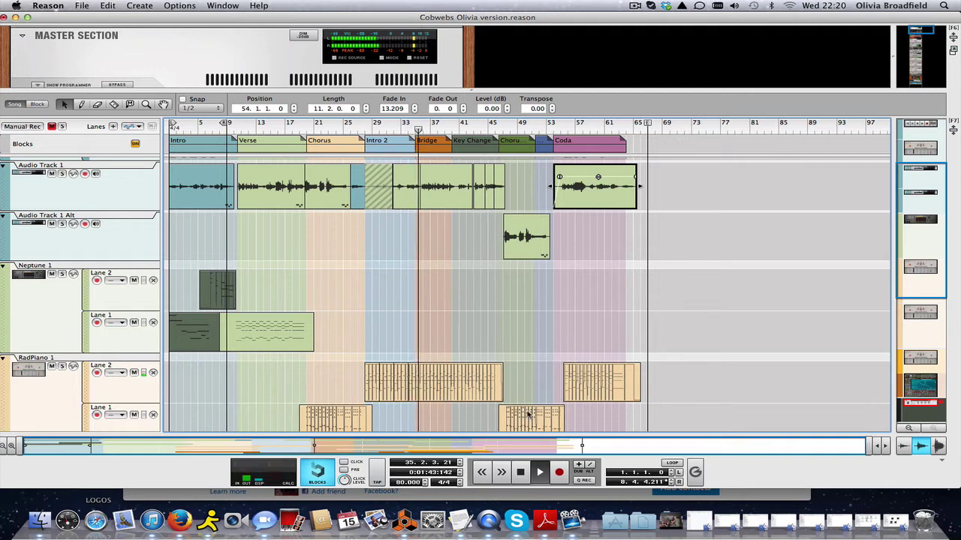
Step: Stop playback, then play from the Coda at bar 54 to the song's end around bar 65
key("space")
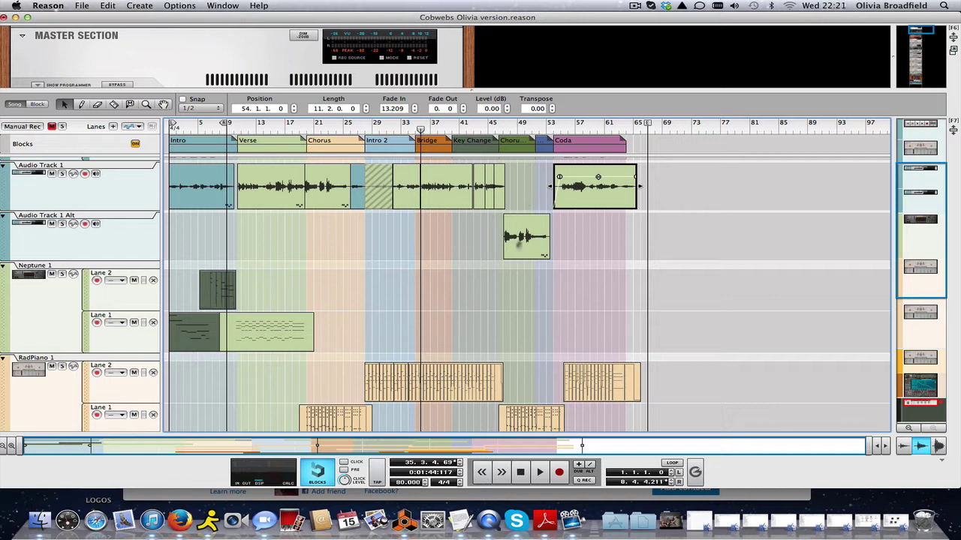
left_click(554, 128)
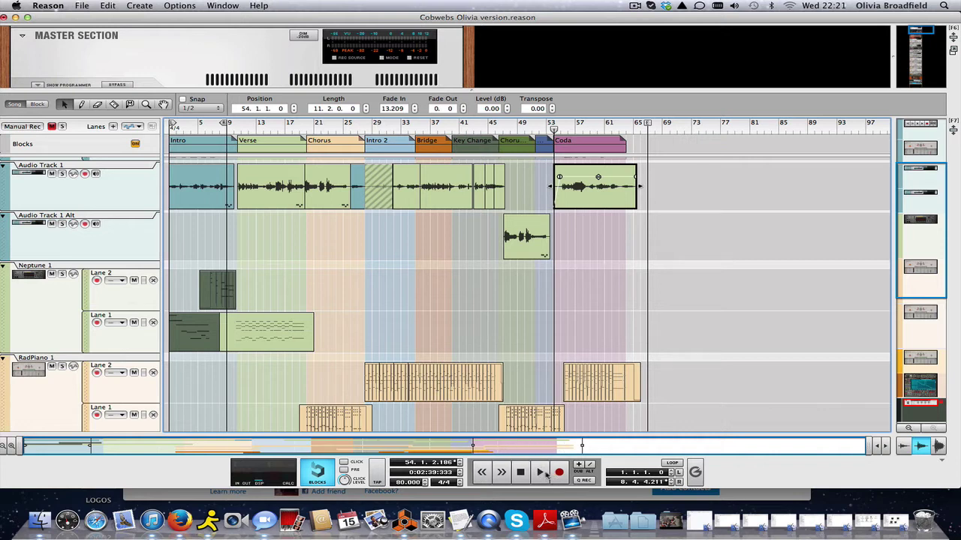
left_click(545, 476)
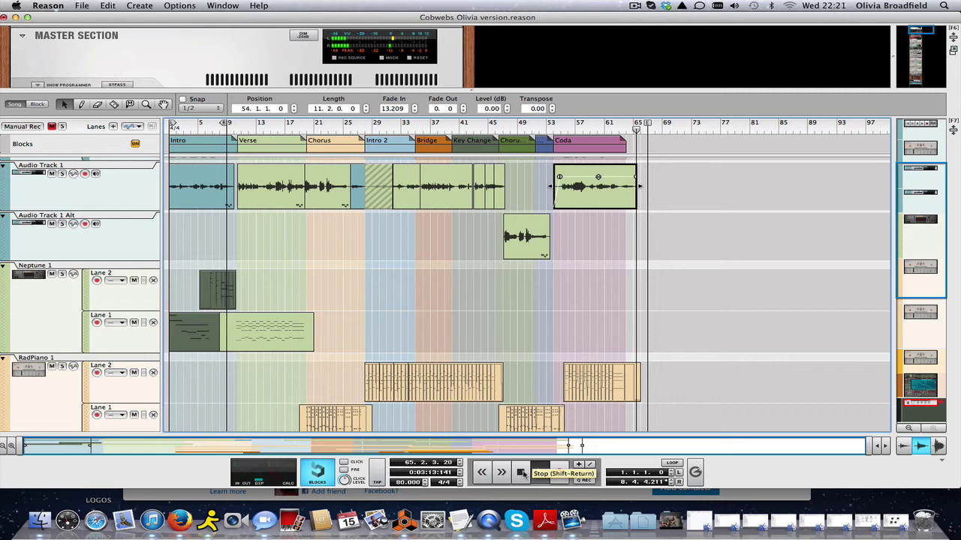
left_click(522, 472)
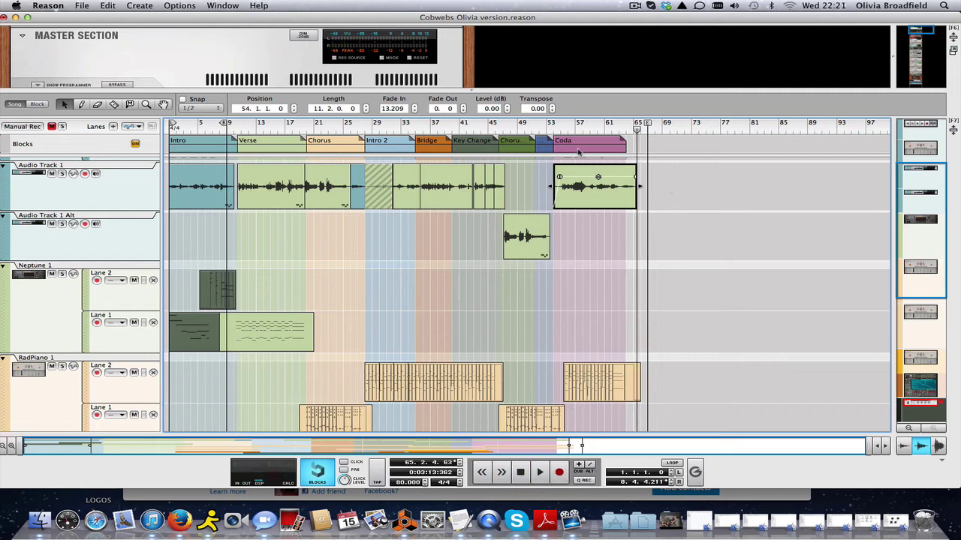
scroll(543, 291, "up", 5)
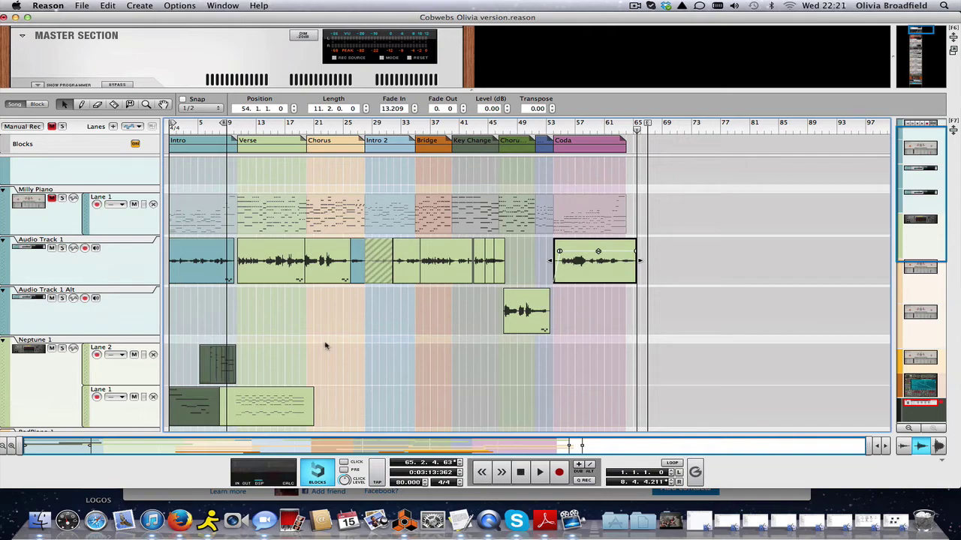
scroll(325, 345, "down", 10)
scroll(314, 338, "up", 2)
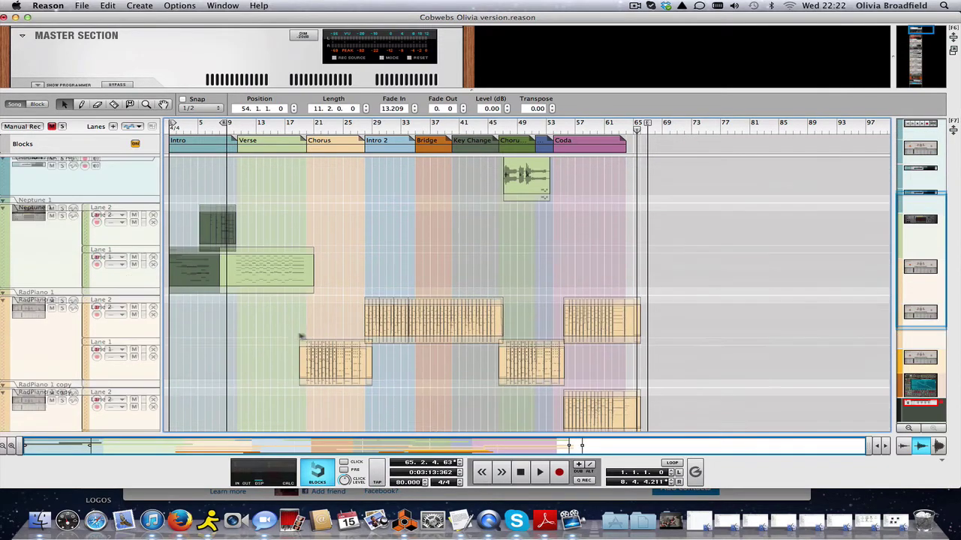
scroll(301, 337, "up", 3)
scroll(258, 324, "up", 1)
scroll(248, 294, "up", 3)
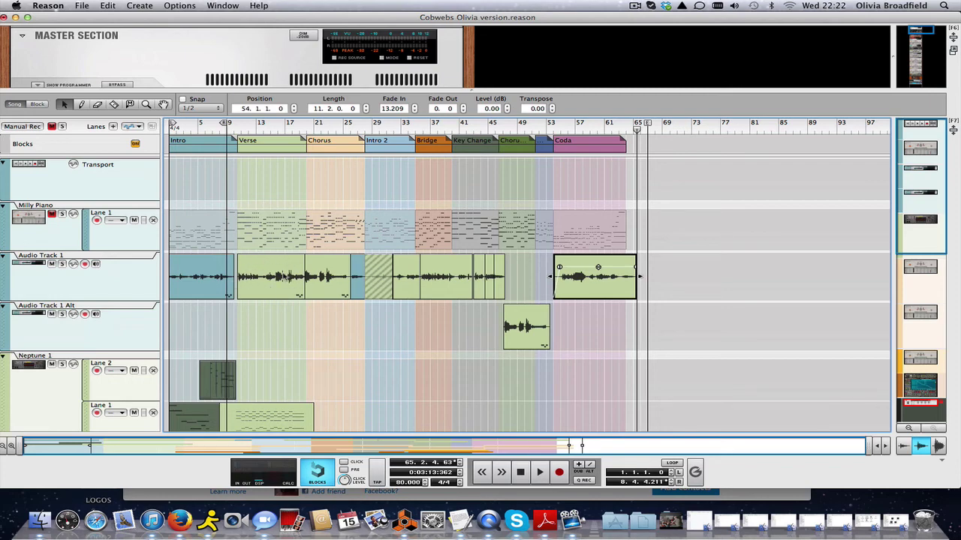
scroll(292, 366, "down", 3)
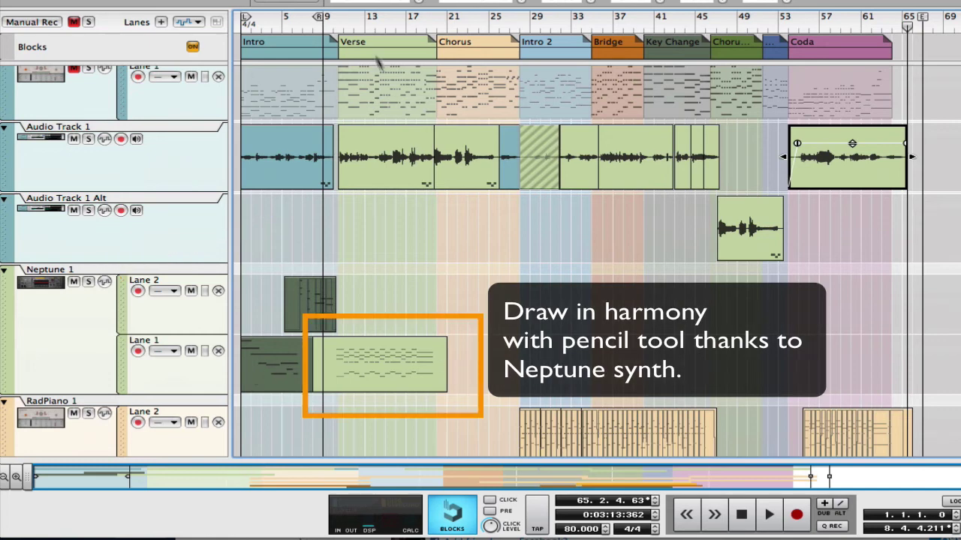
Step: Play the Verse from about bar 10, then stop
left_click(336, 26)
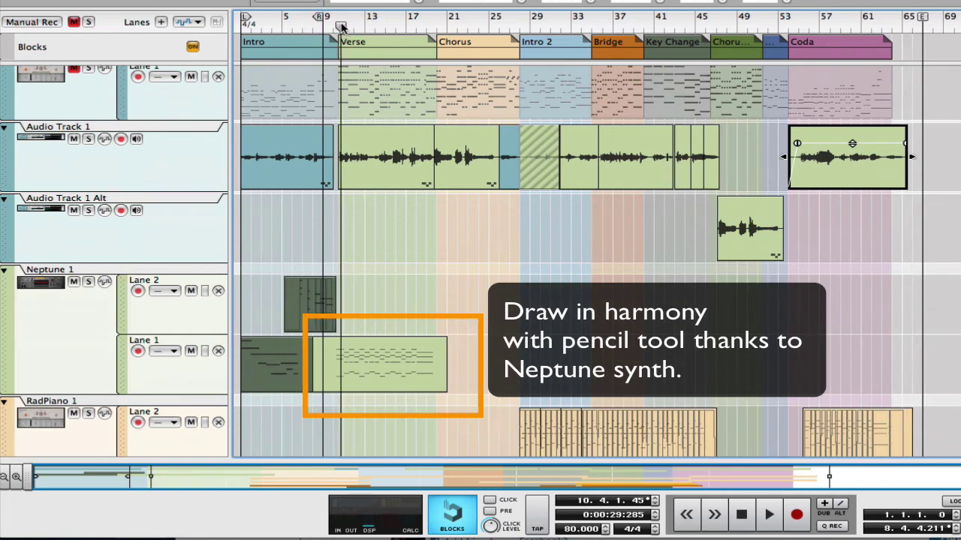
key("space")
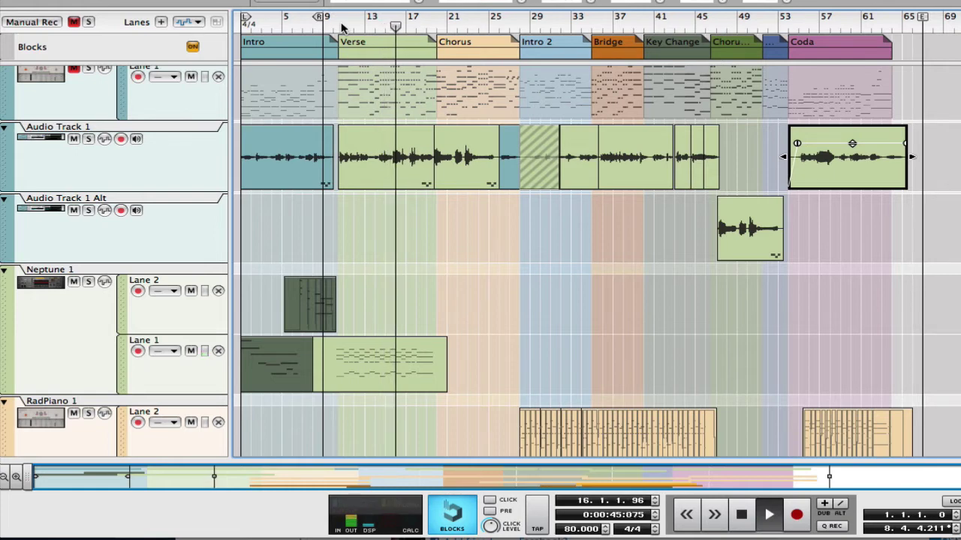
key("space")
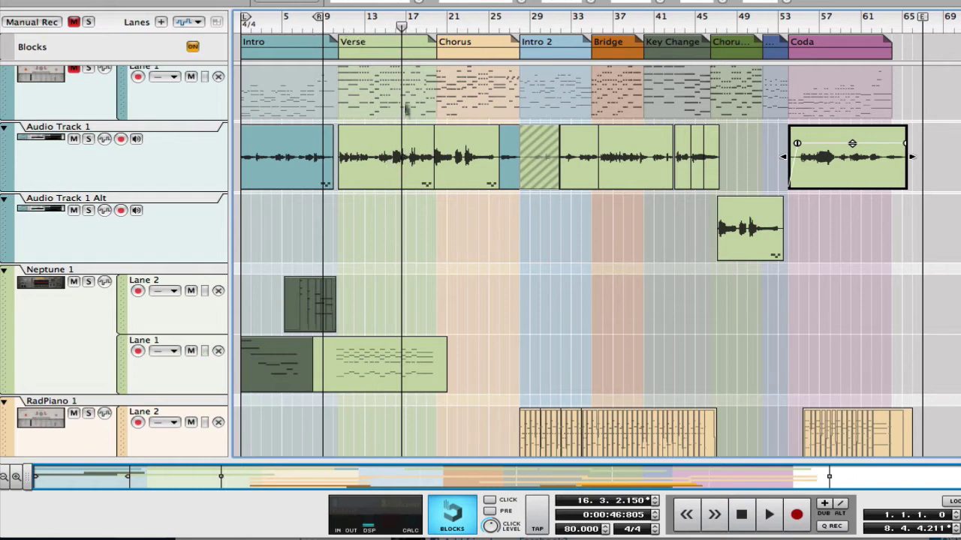
Step: Replay from about bar 15 and stop at the Chorus at bar 21
left_click_drag(405, 22, 392, 24)
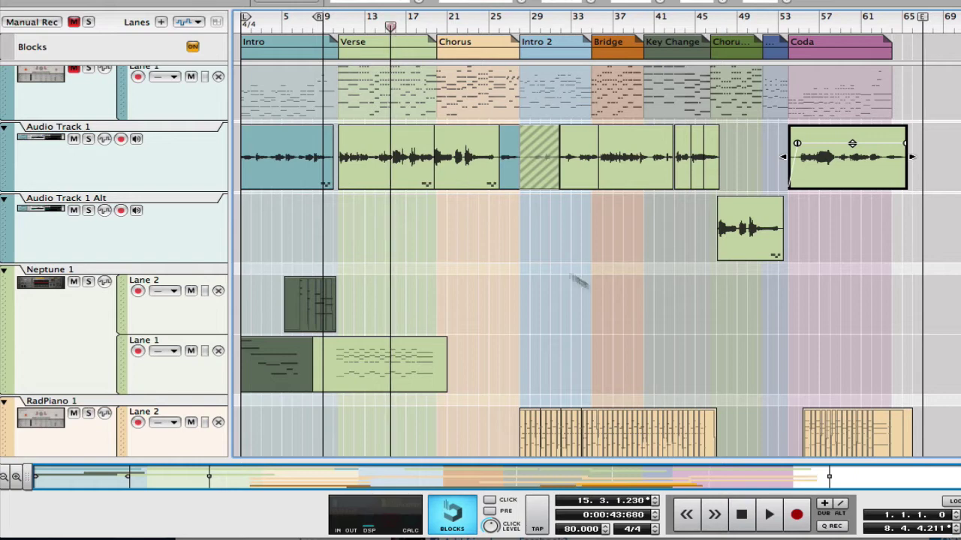
left_click(769, 514)
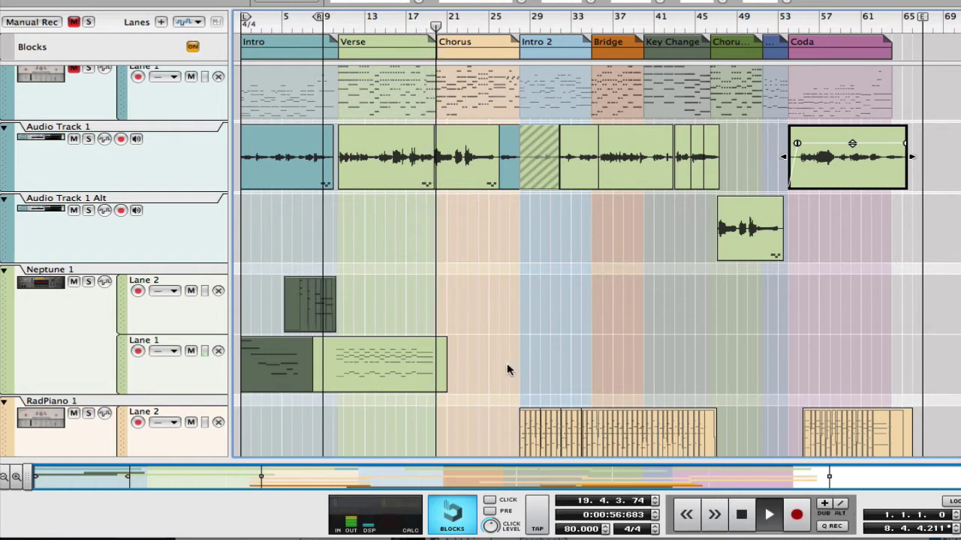
left_click(743, 515)
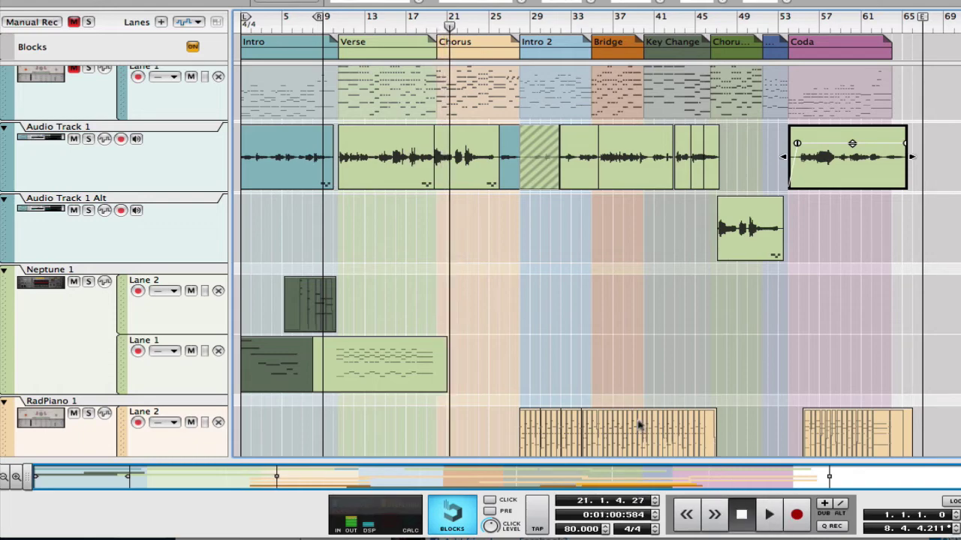
scroll(527, 291, "down", 5)
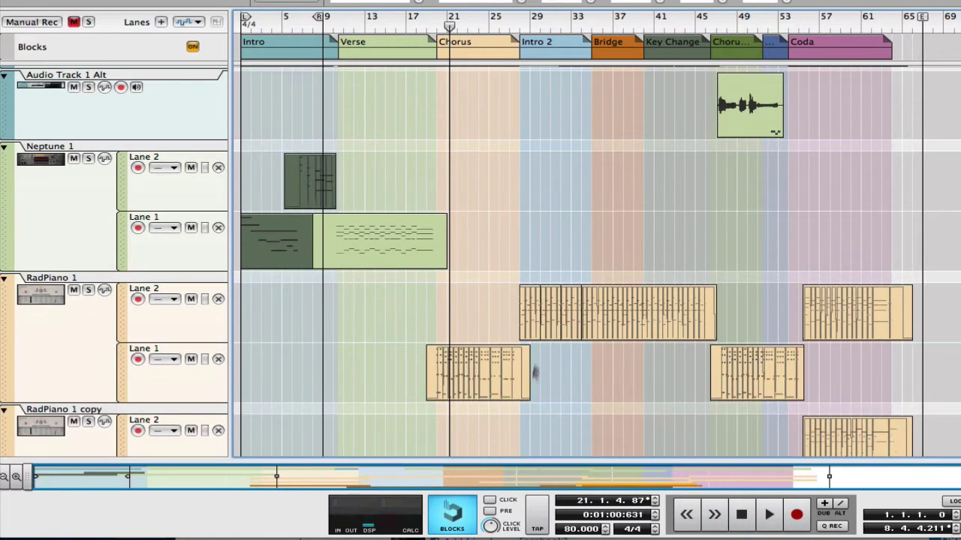
scroll(650, 417, "up", 5)
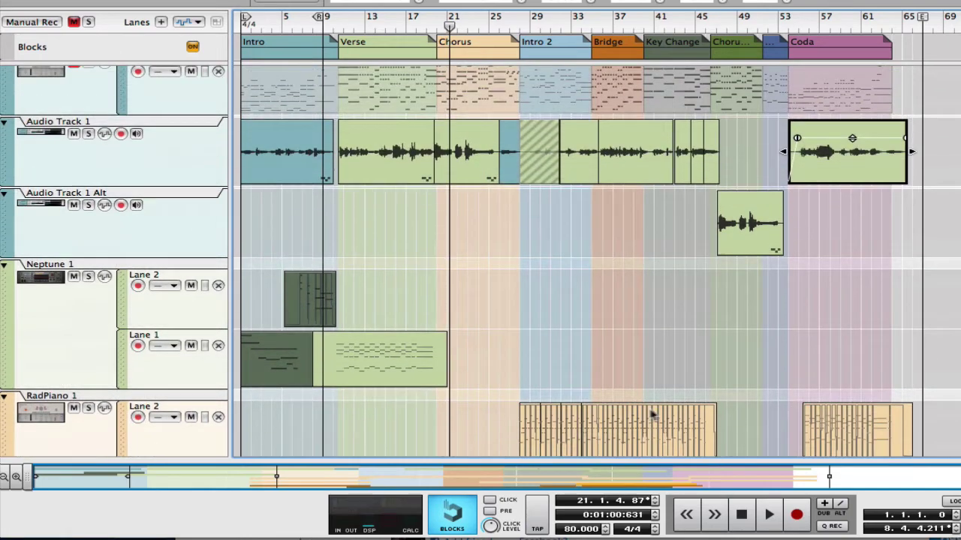
scroll(566, 374, "up", 4)
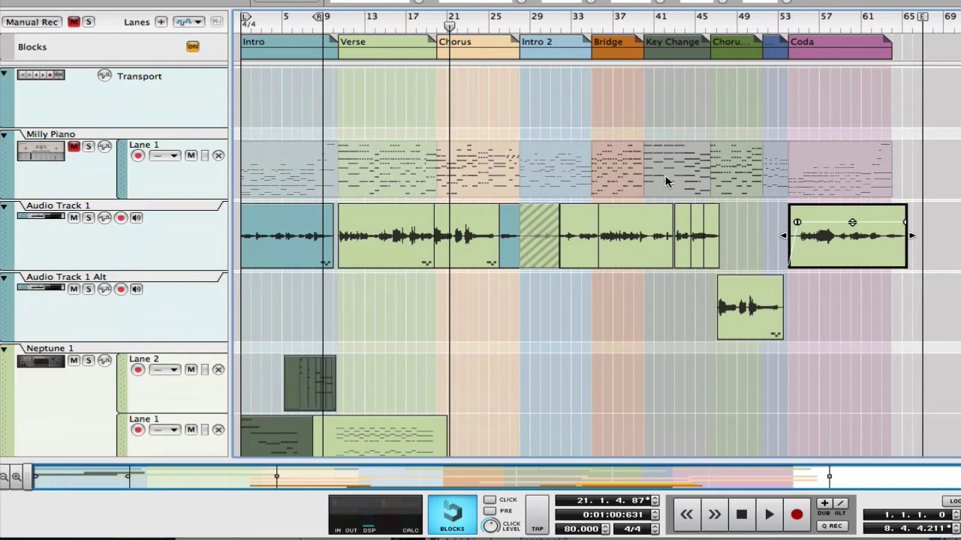
Step: Solo Milly Piano and Audio Track 1, then play them together from about bar 19
left_click(88, 146)
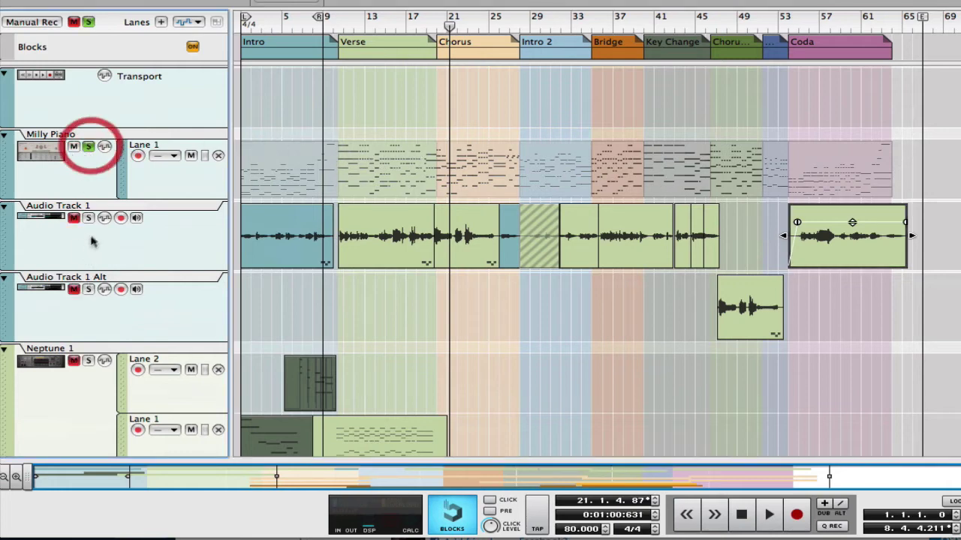
left_click(88, 217)
left_click(433, 26)
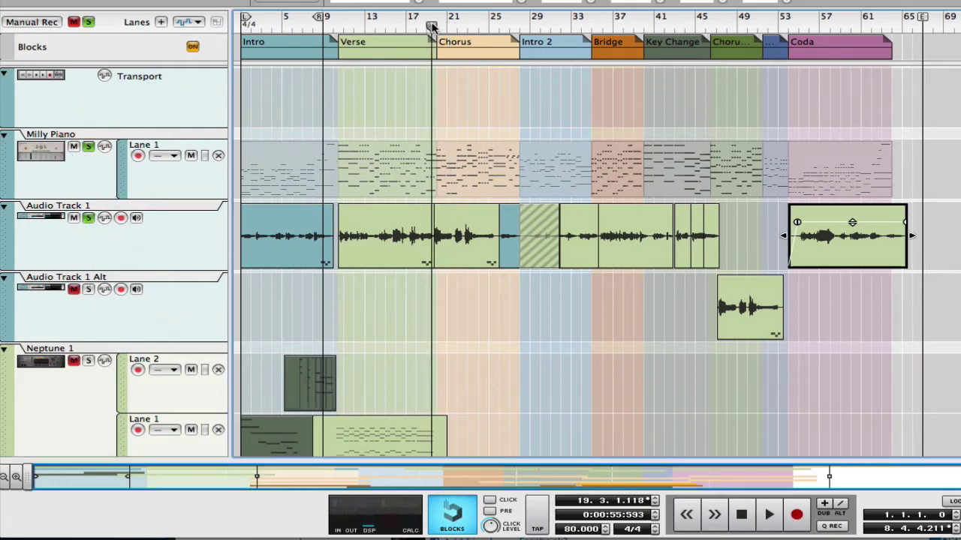
key("space")
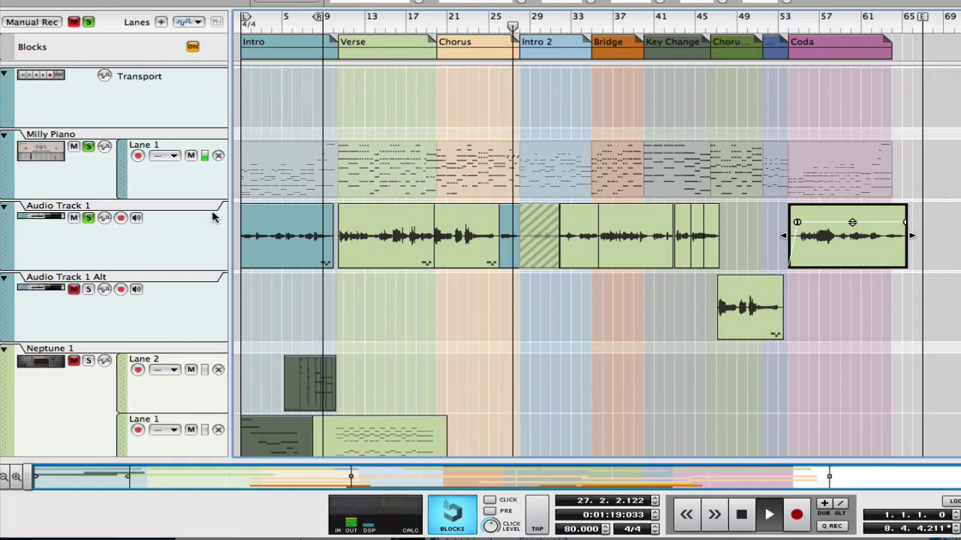
Step: Turn off solo on Audio Track 1 and Milly Piano while playback continues
left_click(89, 217)
left_click(88, 146)
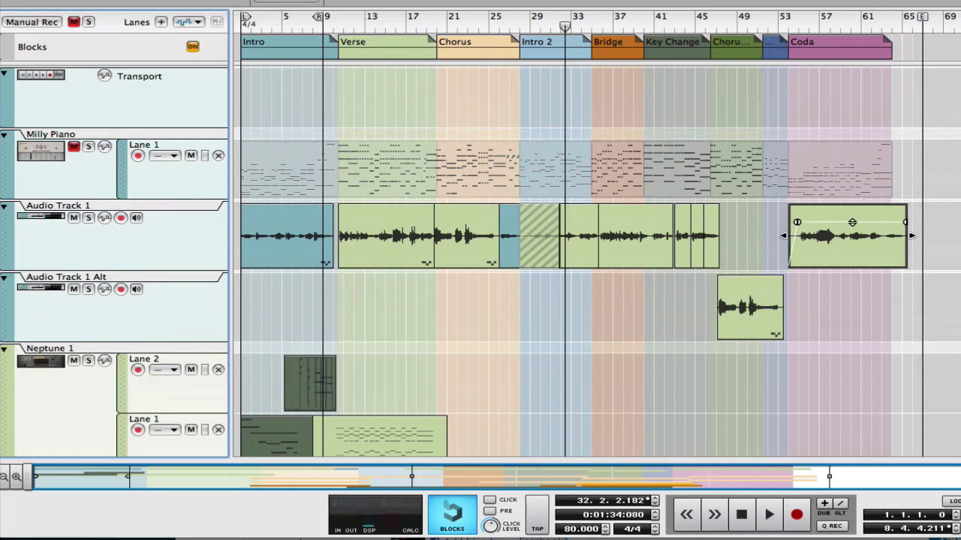
Step: Scroll the sequencer down to the RadPiano 1 copy, RadPiano 2, NN-XT 1 and Combinator 1 tracks
scroll(596, 263, "down", 5)
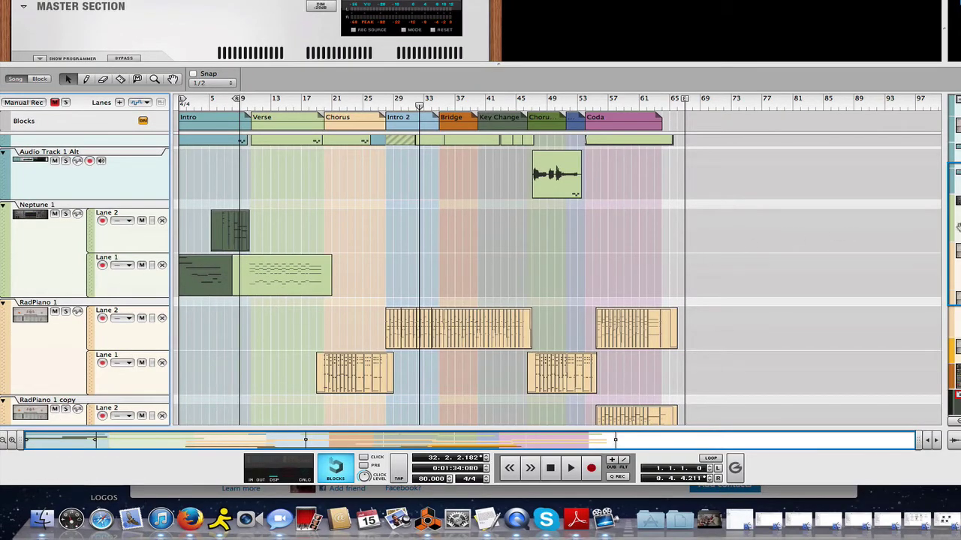
scroll(481, 278, "down", 3)
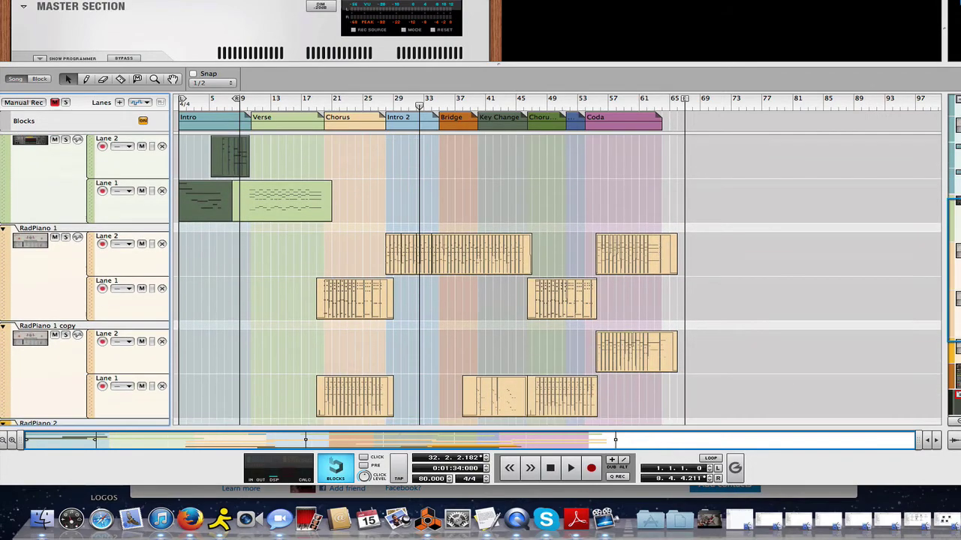
scroll(480, 278, "up", 3)
scroll(776, 233, "up", 1)
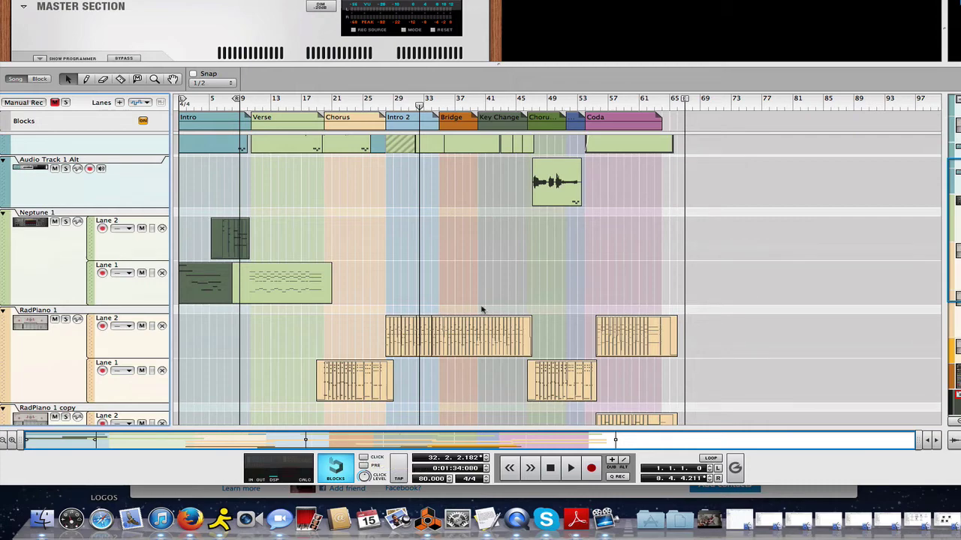
left_click_drag(954, 229, 953, 359)
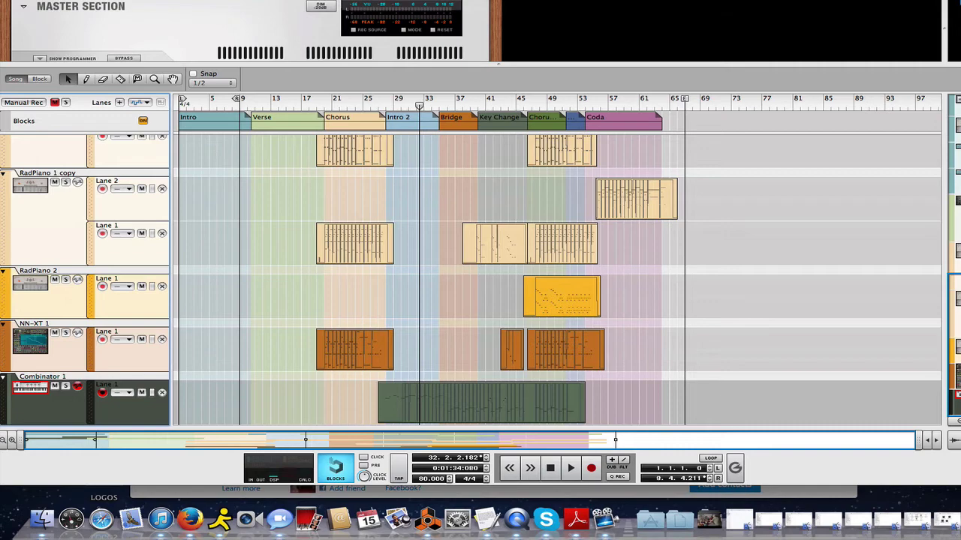
scroll(481, 278, "up", 3)
scroll(480, 278, "up", 3)
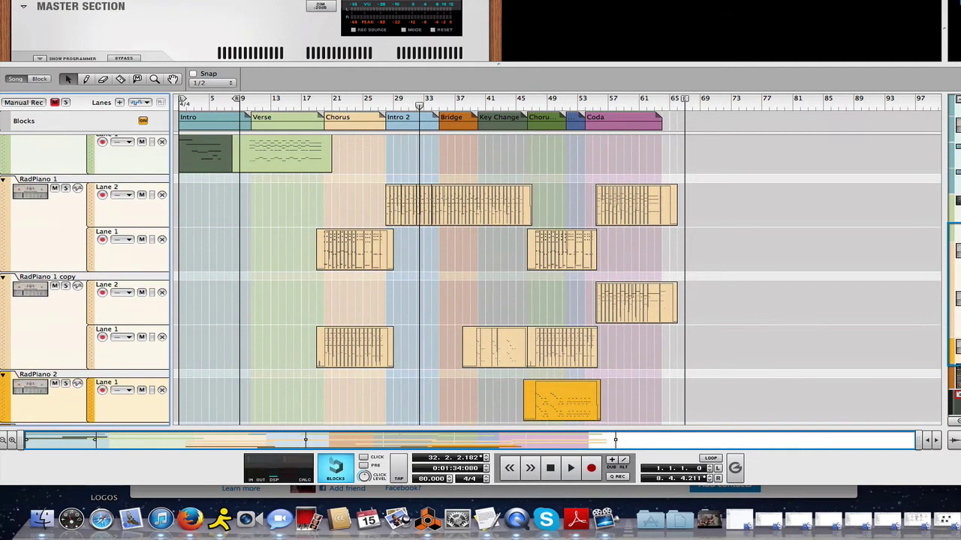
scroll(481, 278, "up", 3)
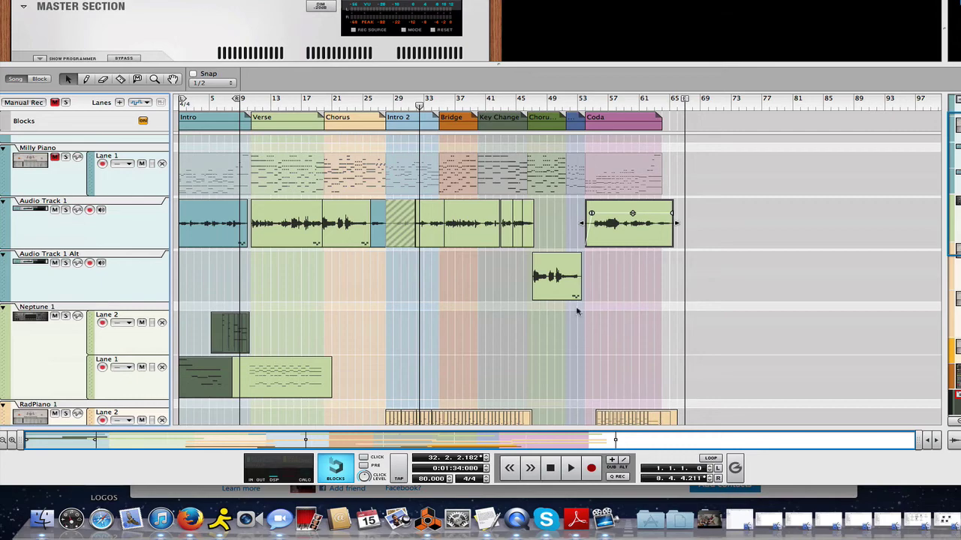
left_click_drag(950, 226, 948, 412)
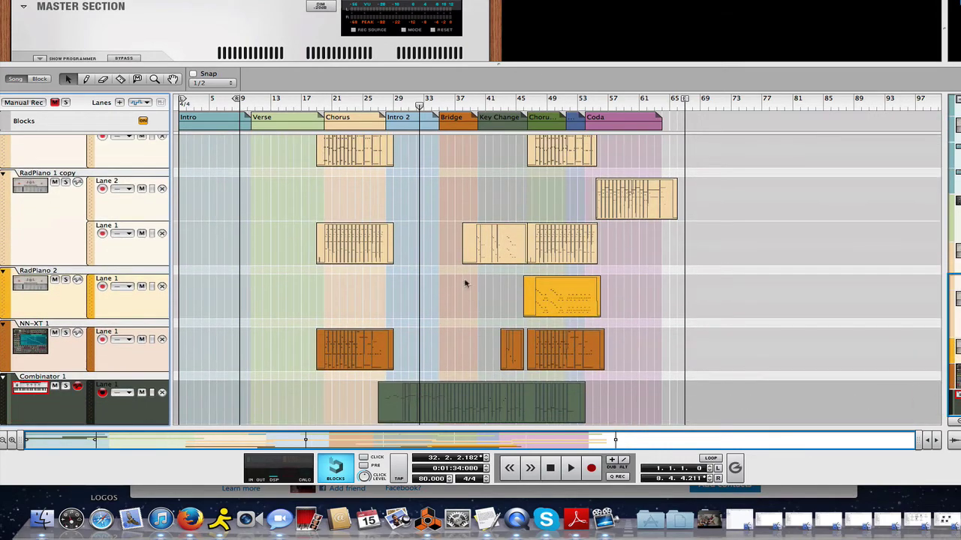
Step: Set the position to bar 38 and open the RadPiano 1 copy Bridge clip in Edit mode
left_click(464, 102)
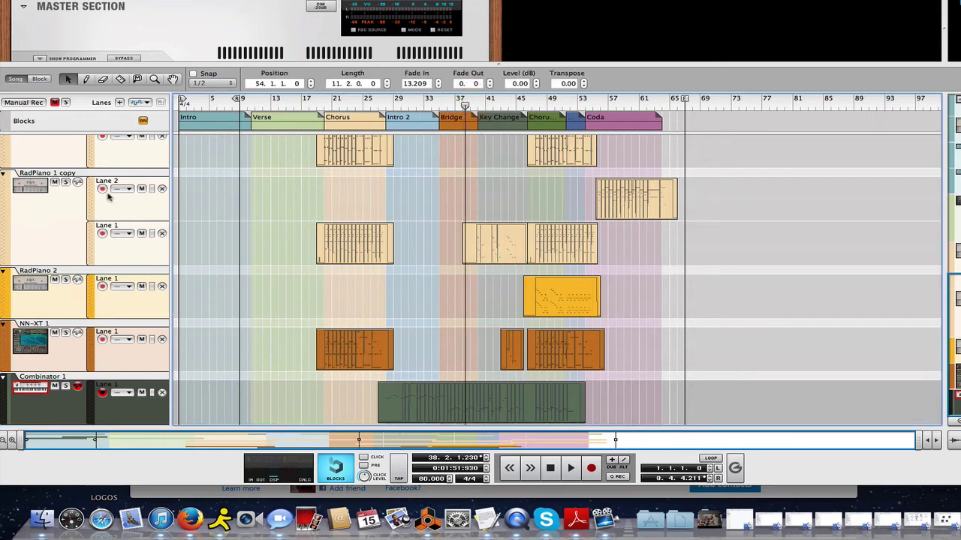
left_click(488, 253)
double_click(489, 253)
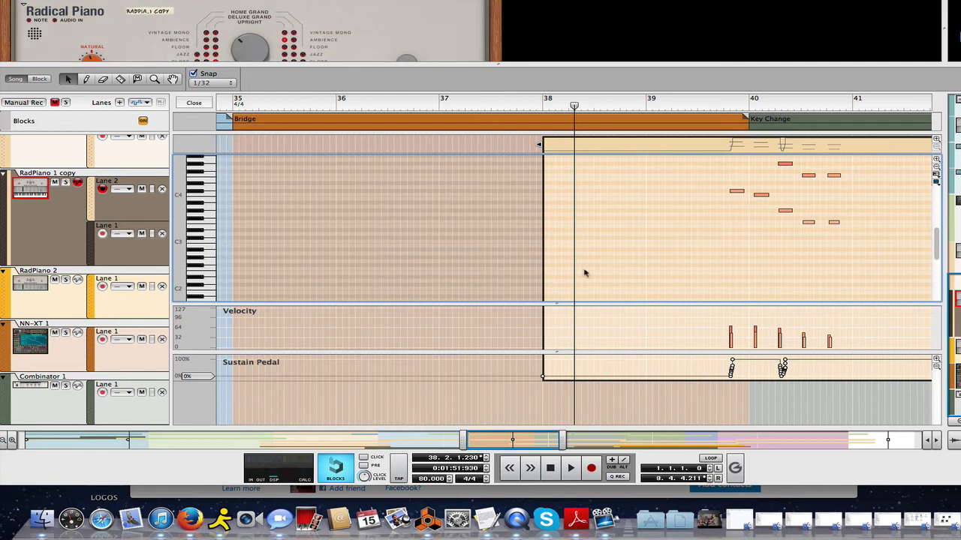
scroll(593, 276, "down", 1)
scroll(593, 276, "up", 1)
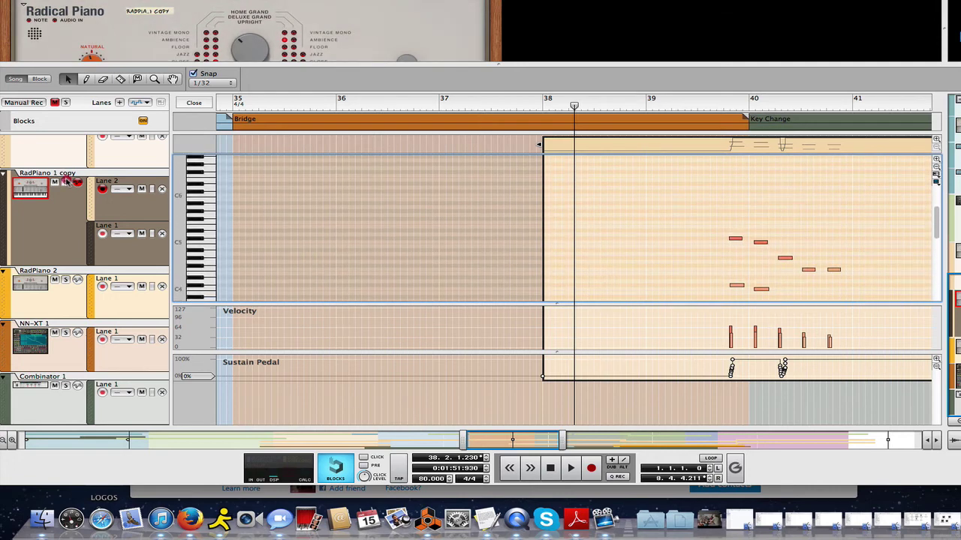
Step: Briefly play the Bridge phrase up to the Key Change, then unsolo RadPiano 1 copy
left_click(719, 108)
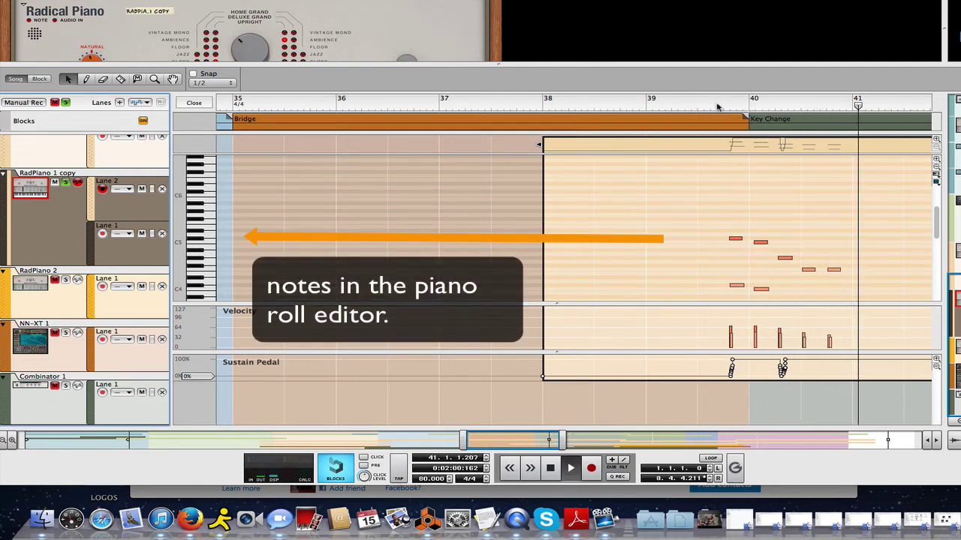
key("space")
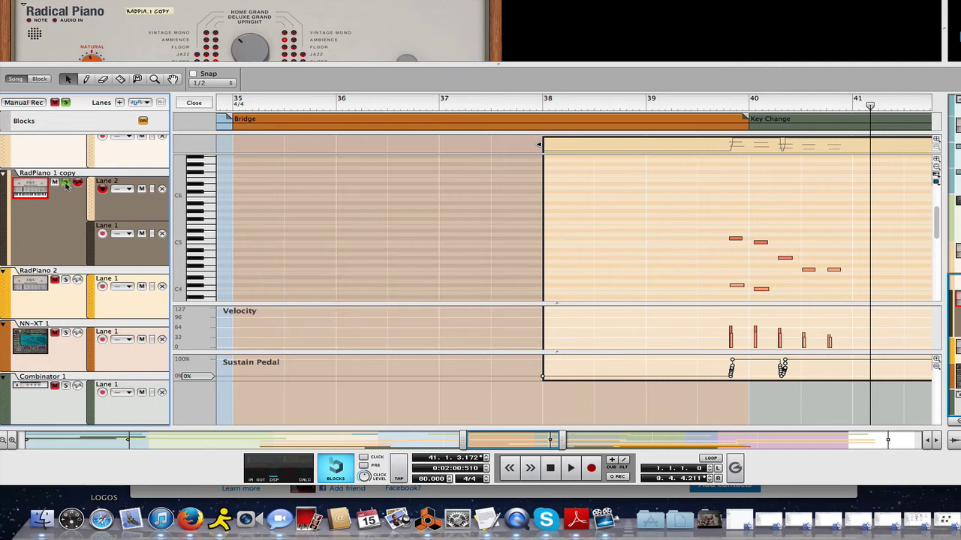
left_click(66, 183)
left_click(18, 79)
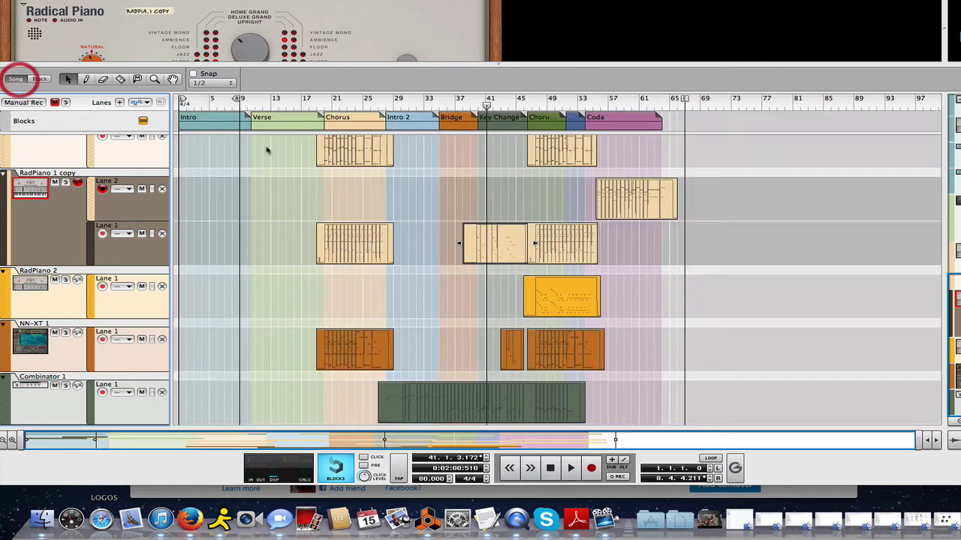
left_click(465, 102)
key("space")
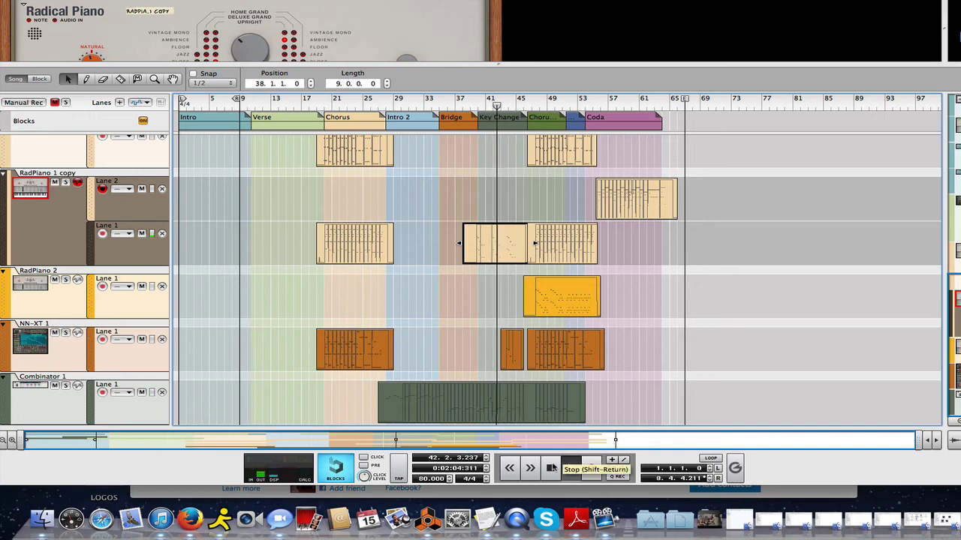
left_click(551, 468)
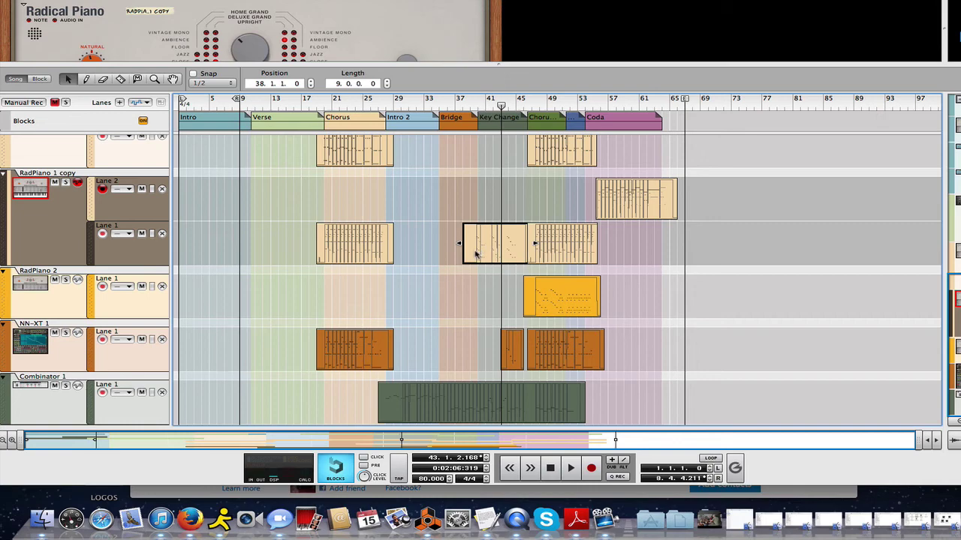
scroll(475, 254, "up", 3)
scroll(475, 254, "up", 3)
scroll(475, 254, "up", 3)
scroll(475, 254, "up", 3)
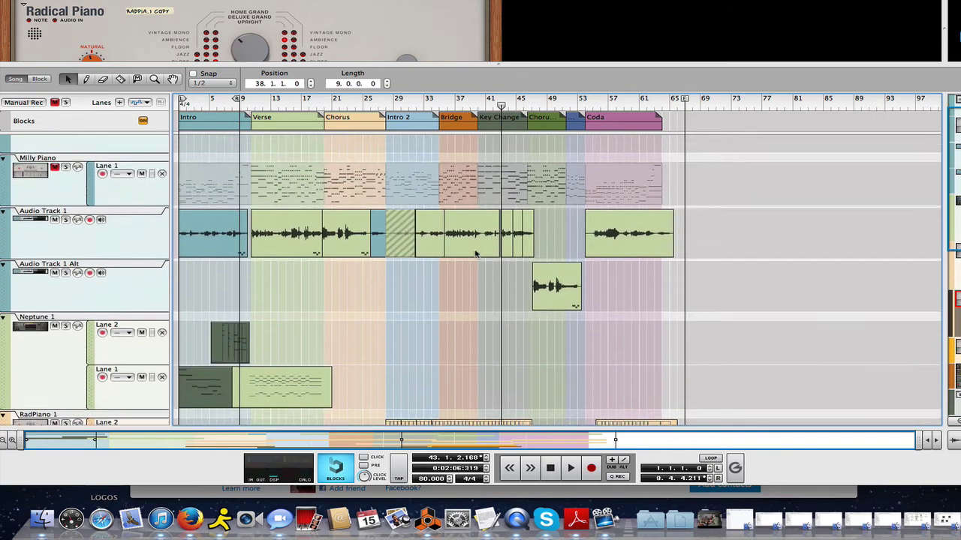
scroll(475, 254, "up", 2)
scroll(482, 278, "down", 3)
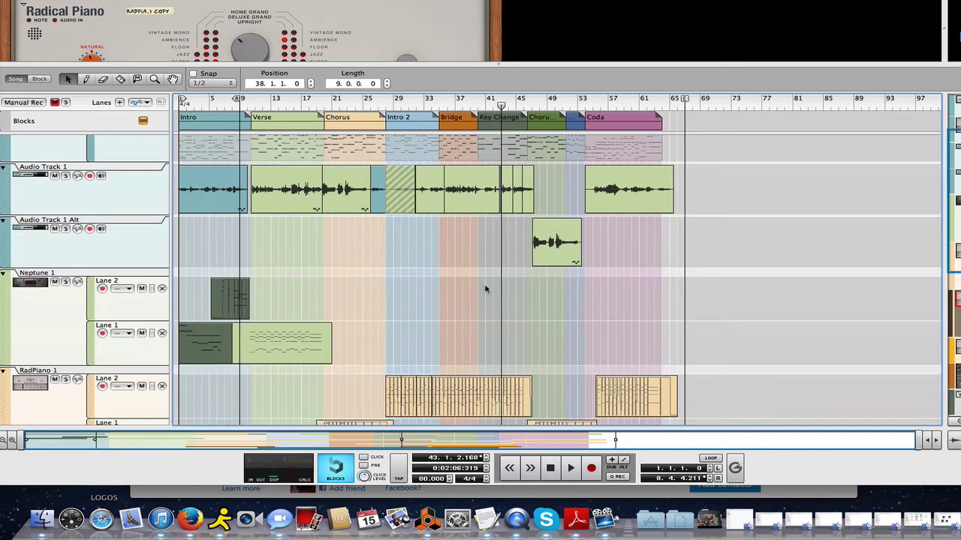
scroll(484, 289, "down", 6)
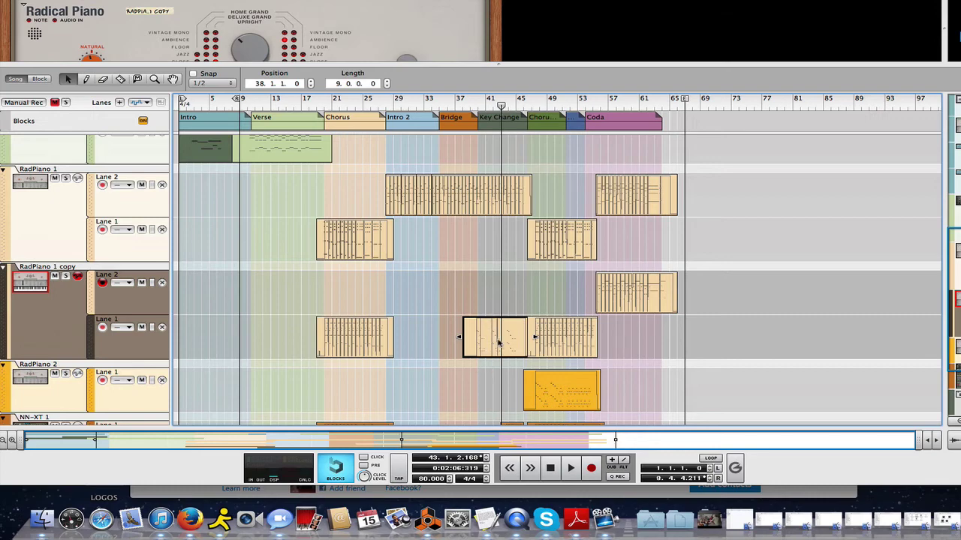
scroll(501, 346, "up", 2)
scroll(504, 348, "up", 1)
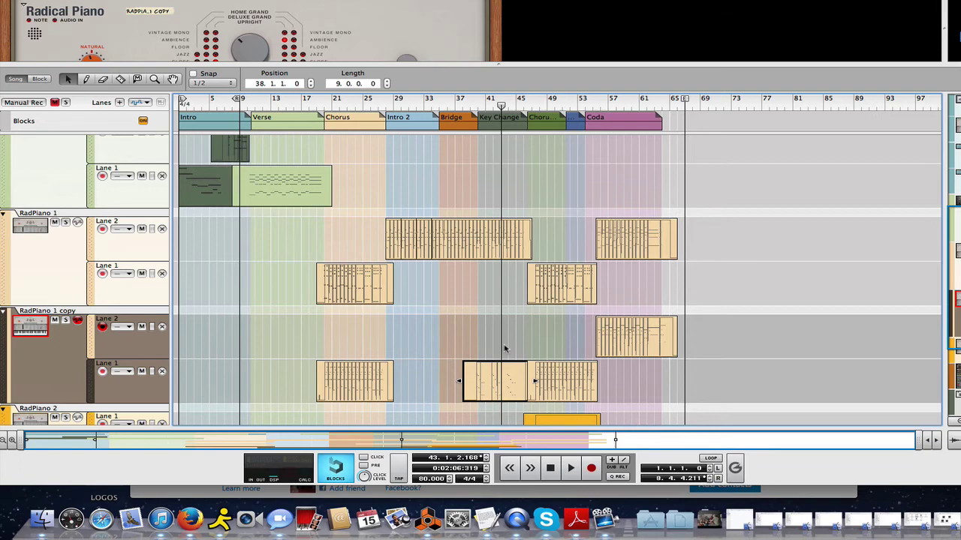
scroll(465, 330, "up", 1)
scroll(478, 272, "up", 8)
scroll(480, 272, "up", 5)
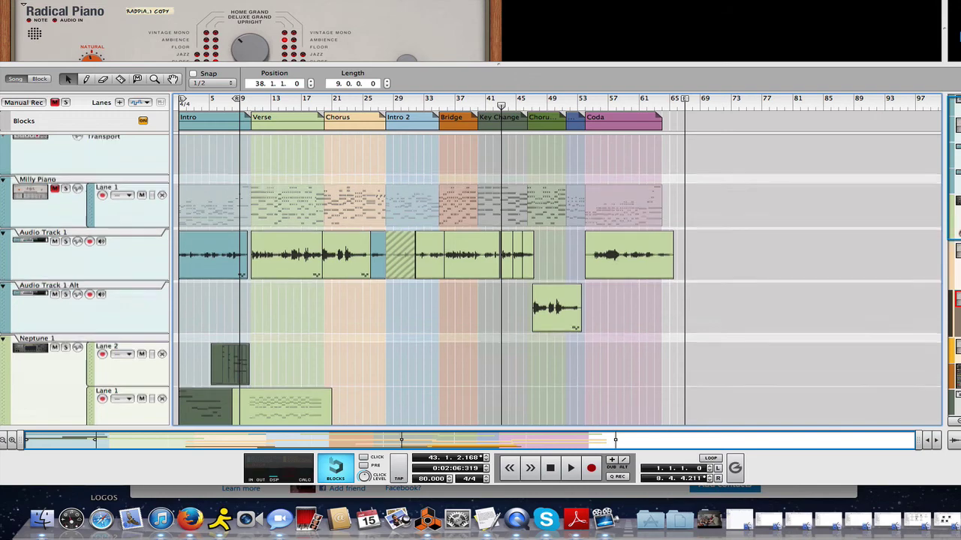
scroll(560, 280, "down", 10)
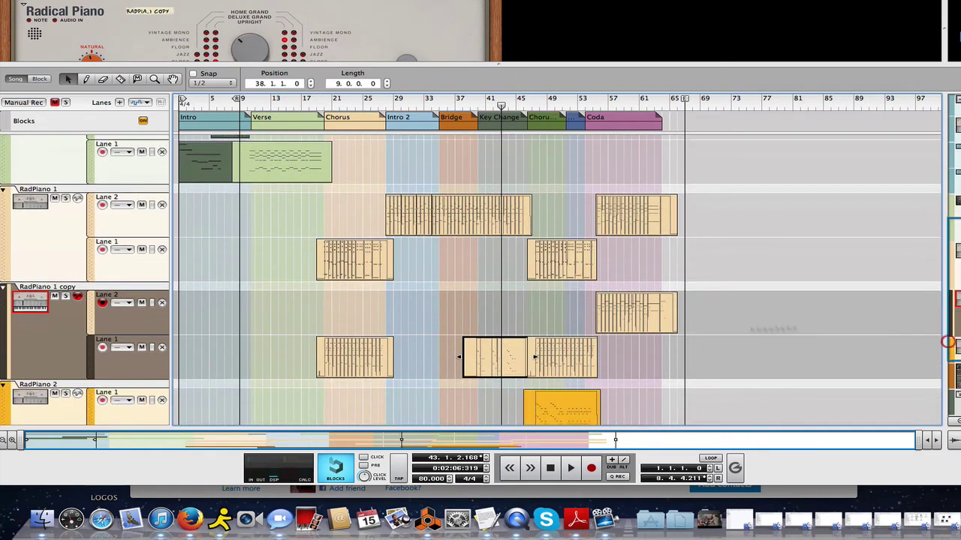
Step: Briefly play the song from the current position, then stop
left_click(569, 468)
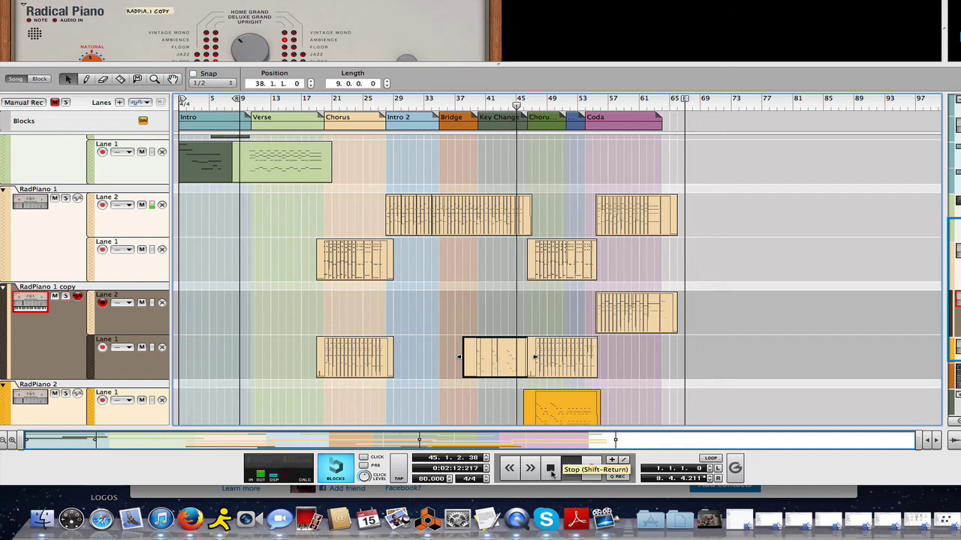
left_click(550, 468)
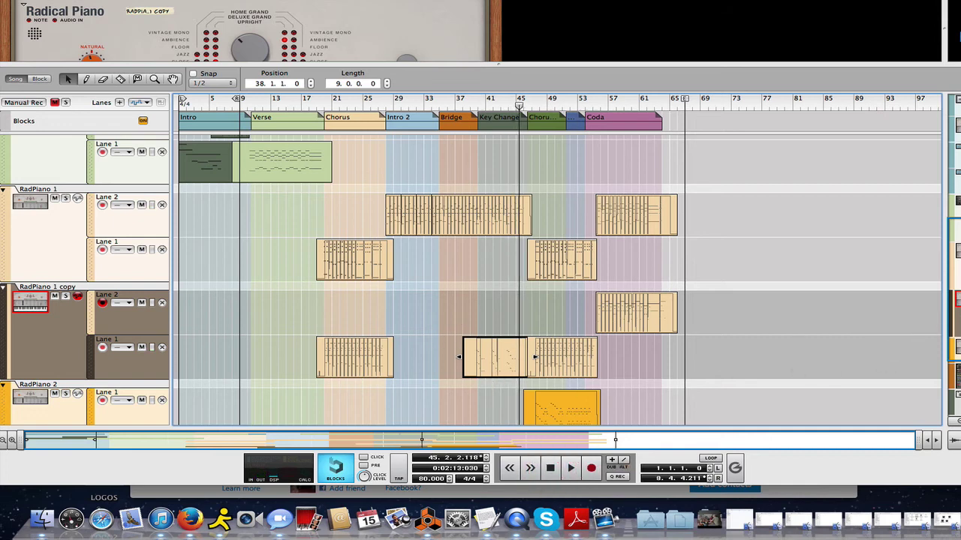
scroll(955, 356, "down", 3)
scroll(955, 357, "down", 1)
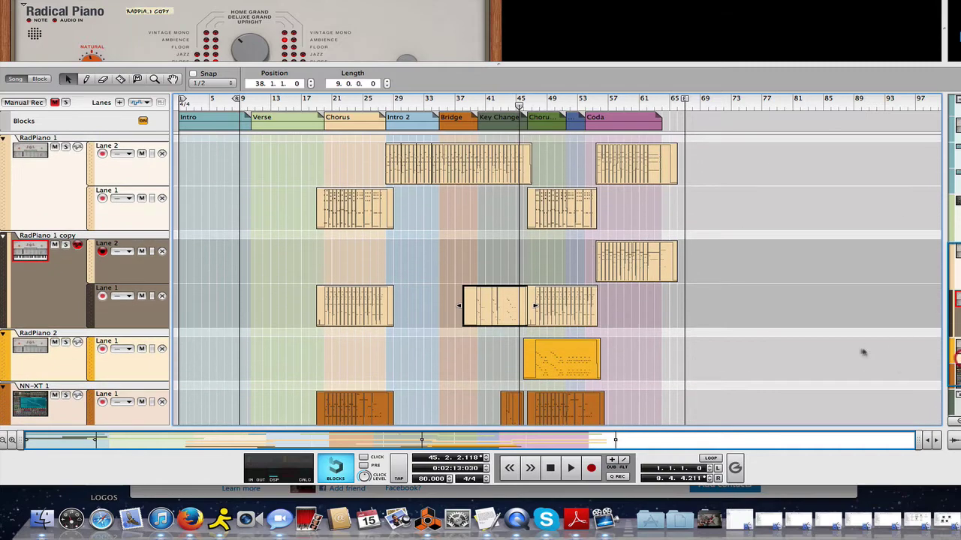
Step: Solo RadPiano 2 and audition it from about bar 47, then unsolo it
left_click(65, 341)
left_click(540, 104)
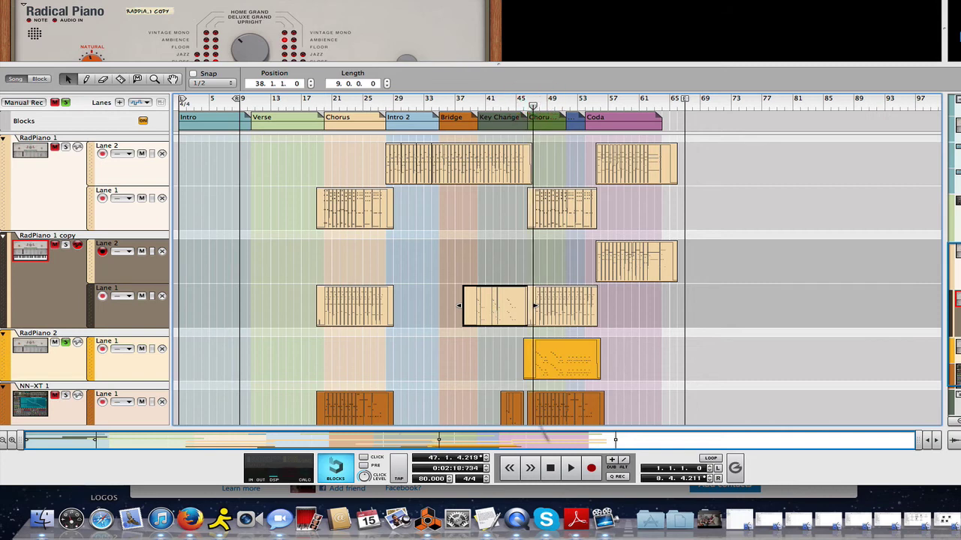
left_click(572, 468)
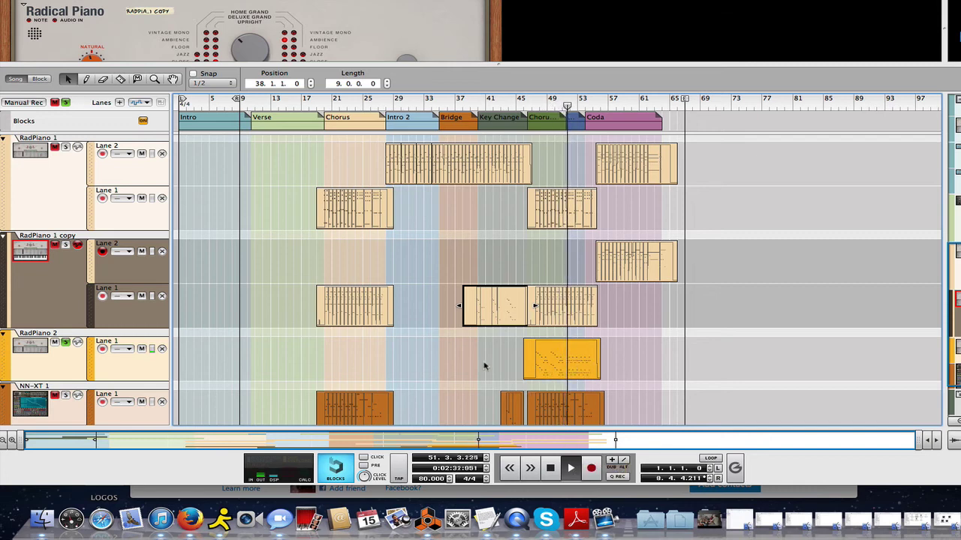
left_click(66, 343)
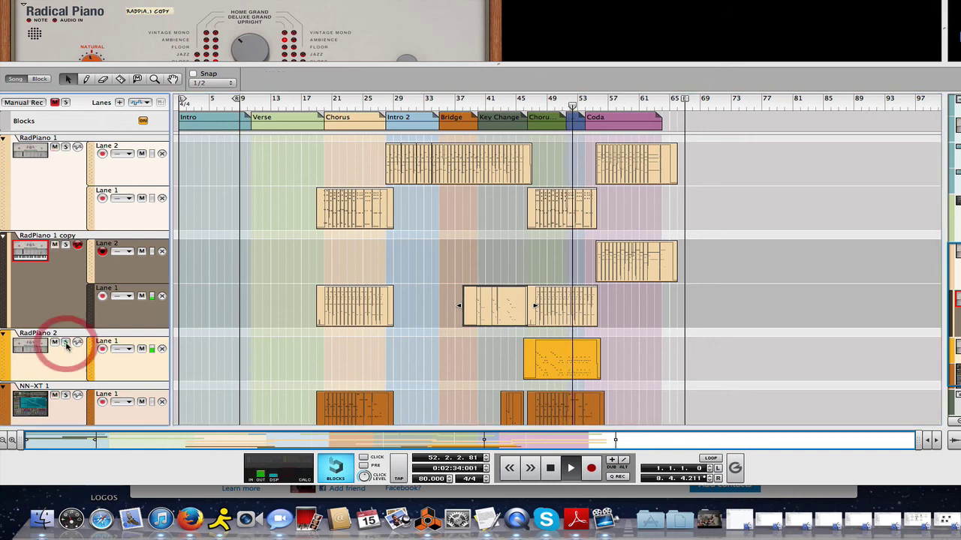
Step: Solo RadPiano 1 copy, then RadPiano 1, and stop playback at bar 55
left_click(66, 245)
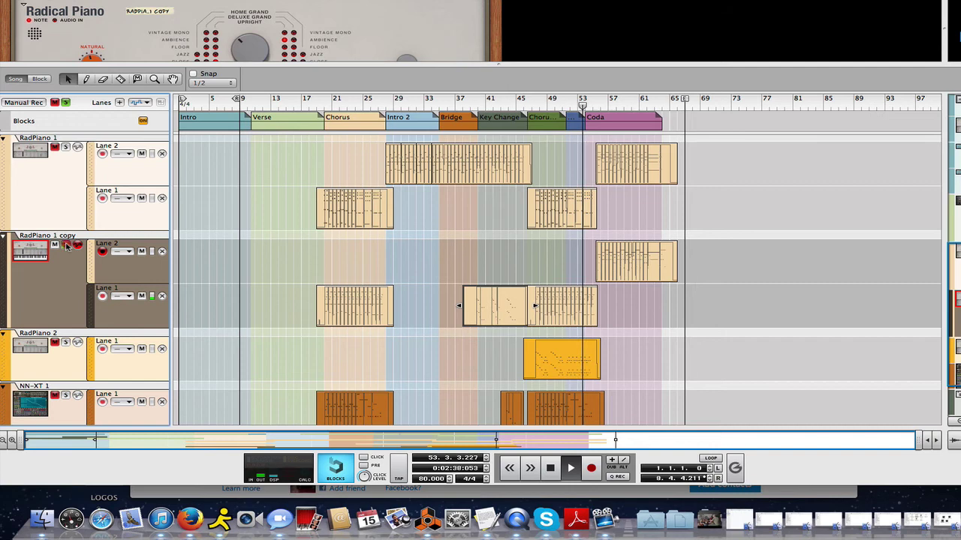
left_click(66, 245)
left_click(66, 147)
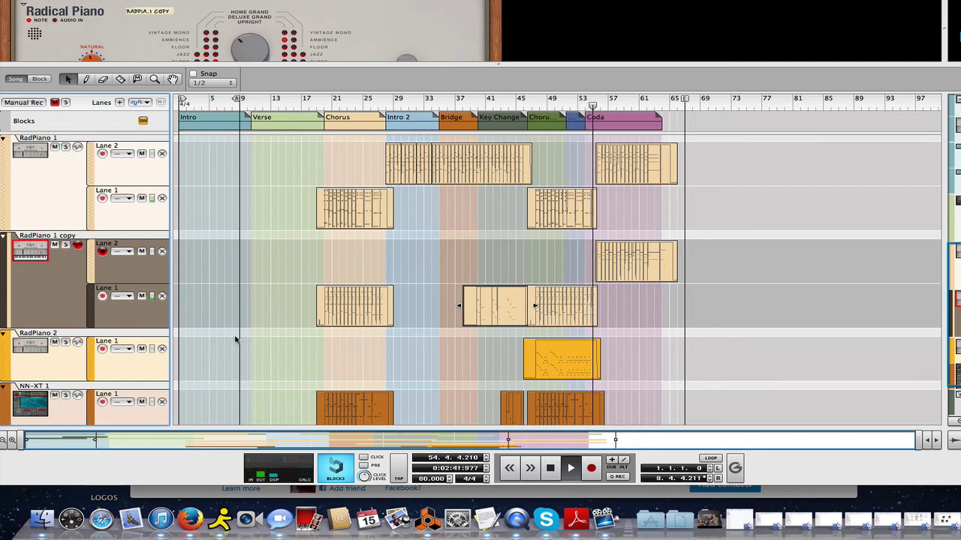
left_click(556, 471)
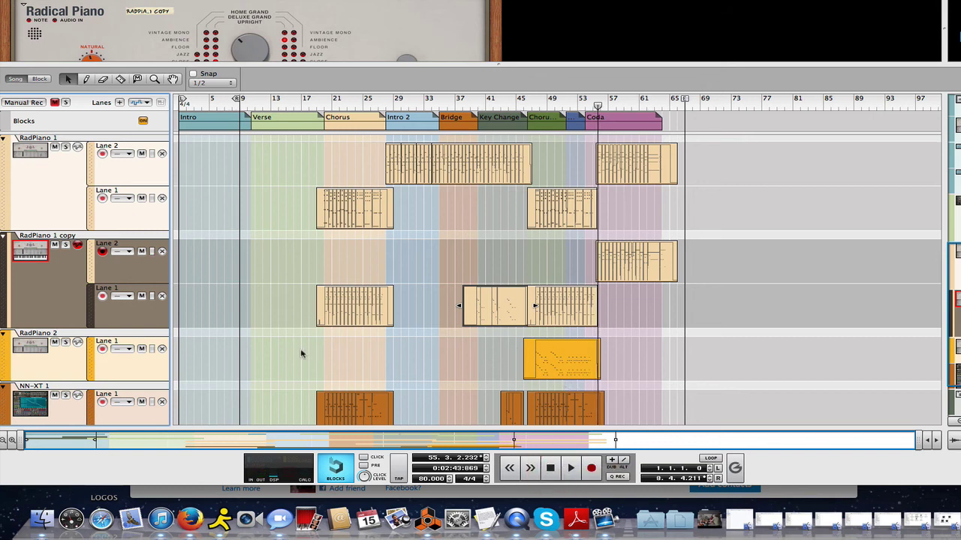
Step: Drag the rack divider down to show the Radical Piano panels, then select RadPiano 2
left_click_drag(954, 368, 954, 411)
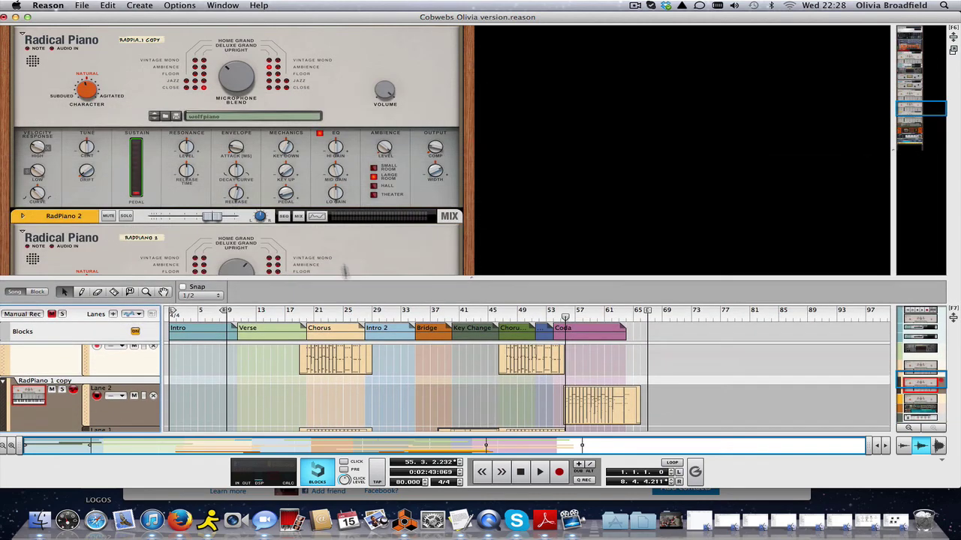
left_click_drag(347, 91, 347, 280)
left_click(341, 88)
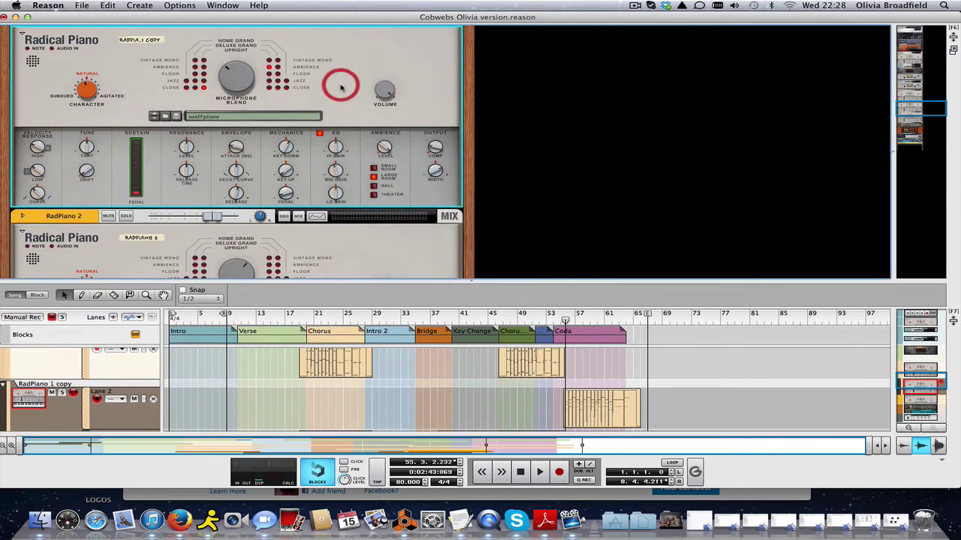
Step: Flip the rack to its back and scroll up to the Neptune feeding Audio Track 1's inserts
key("Tab")
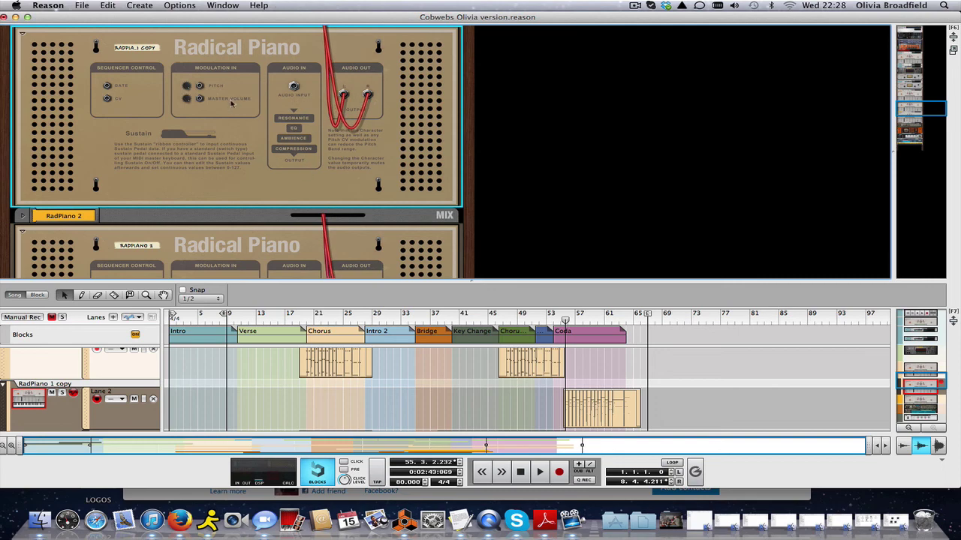
scroll(217, 203, "up", 5)
scroll(218, 203, "up", 5)
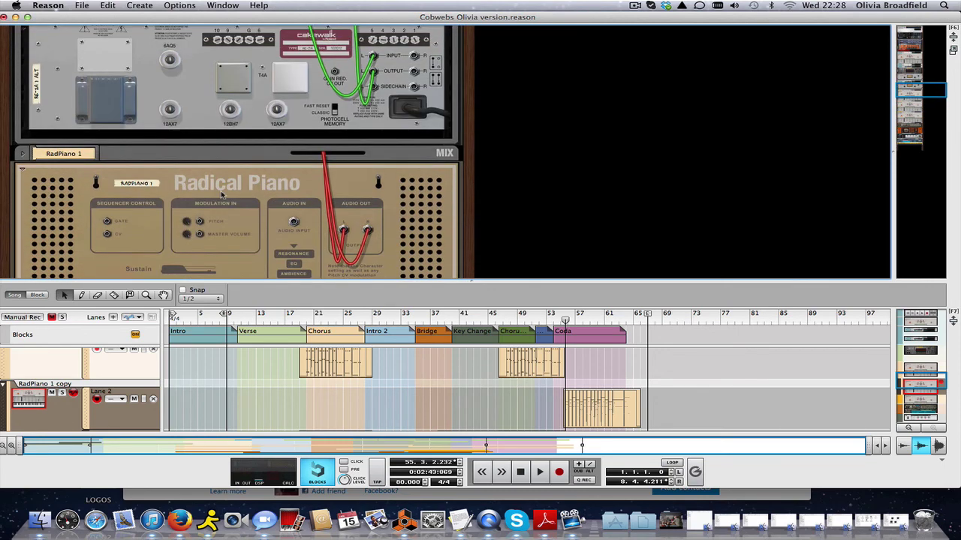
scroll(176, 137, "up", 3)
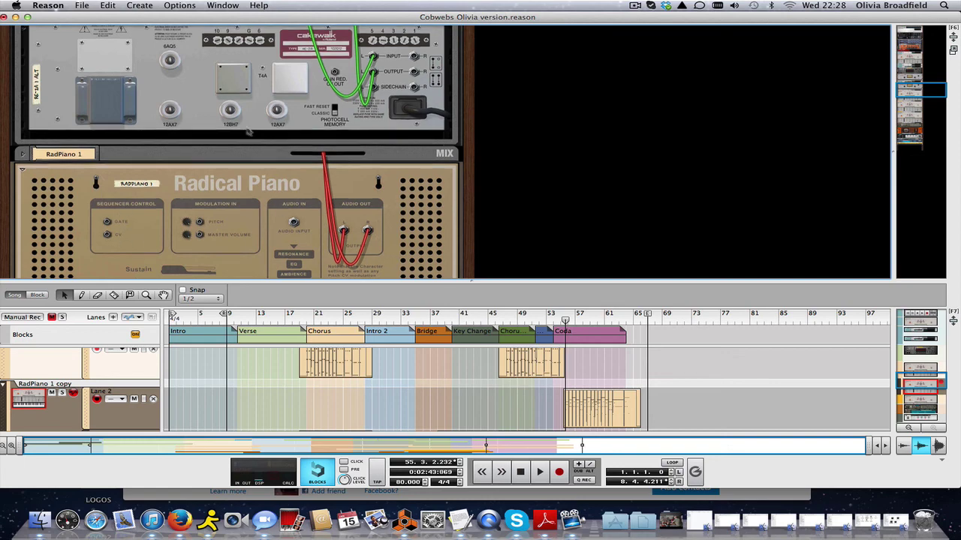
scroll(176, 137, "up", 3)
scroll(73, 110, "up", 5)
scroll(73, 110, "up", 3)
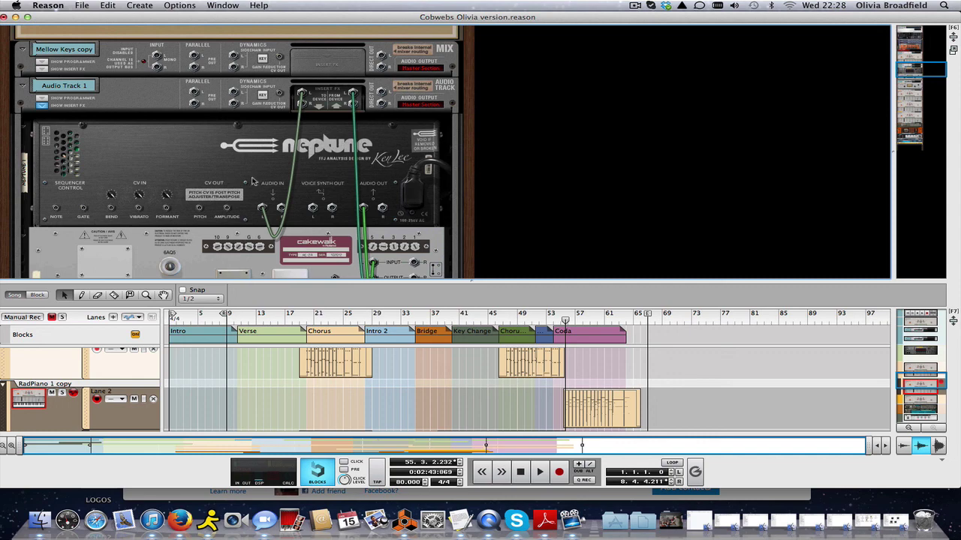
Step: Flip the rack to the front, enlarge the sequencer, and scroll up to the Master Section
key("Tab")
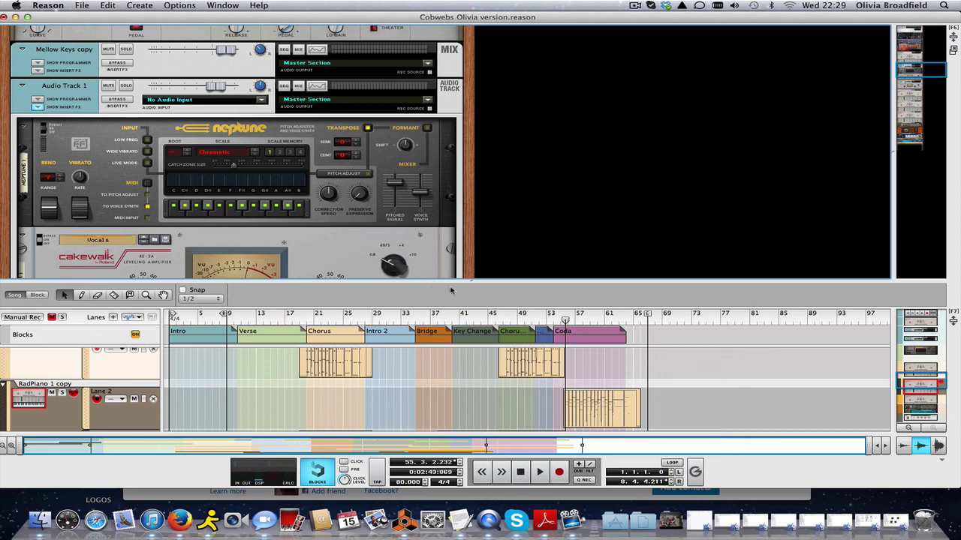
left_click_drag(464, 281, 446, 150)
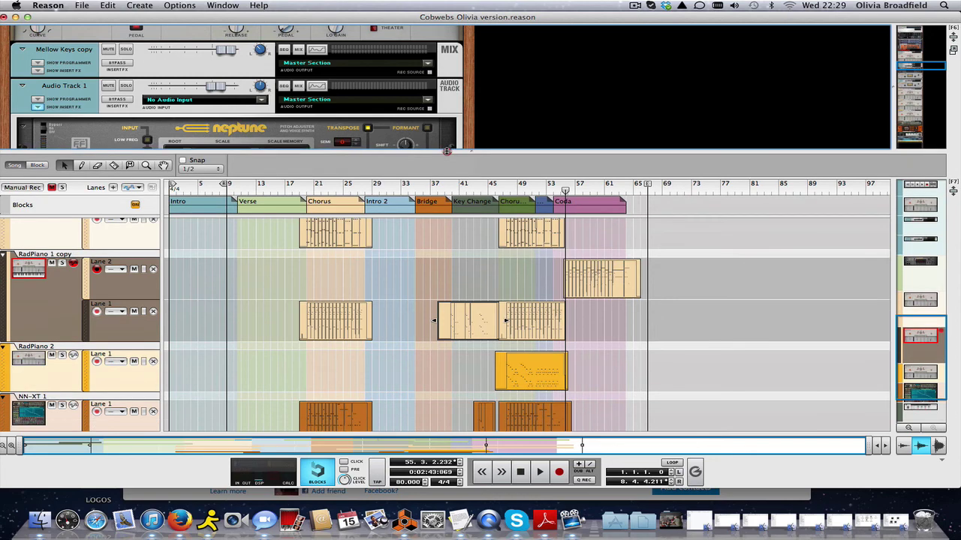
scroll(362, 141, "up", 3)
scroll(362, 142, "up", 5)
scroll(362, 142, "up", 5)
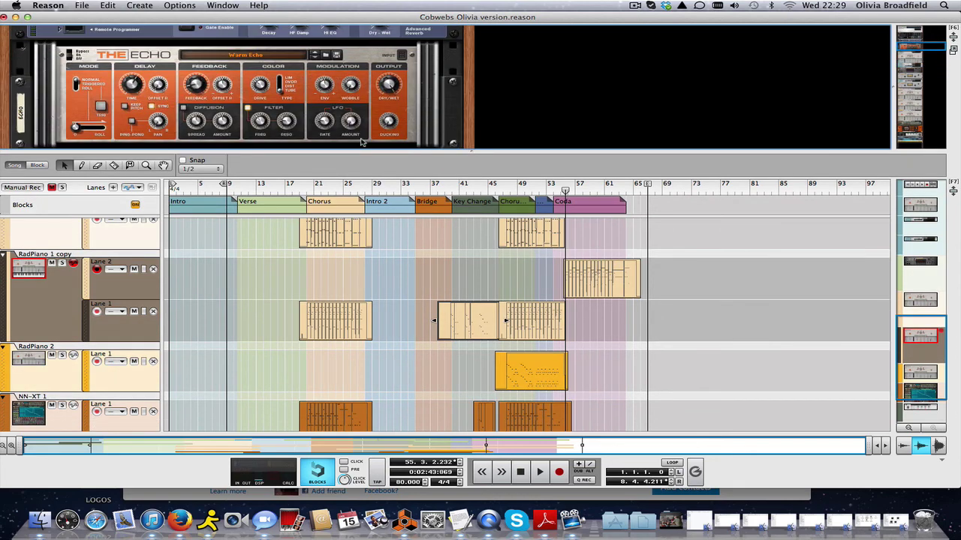
scroll(361, 142, "up", 5)
scroll(362, 142, "up", 5)
scroll(362, 142, "up", 3)
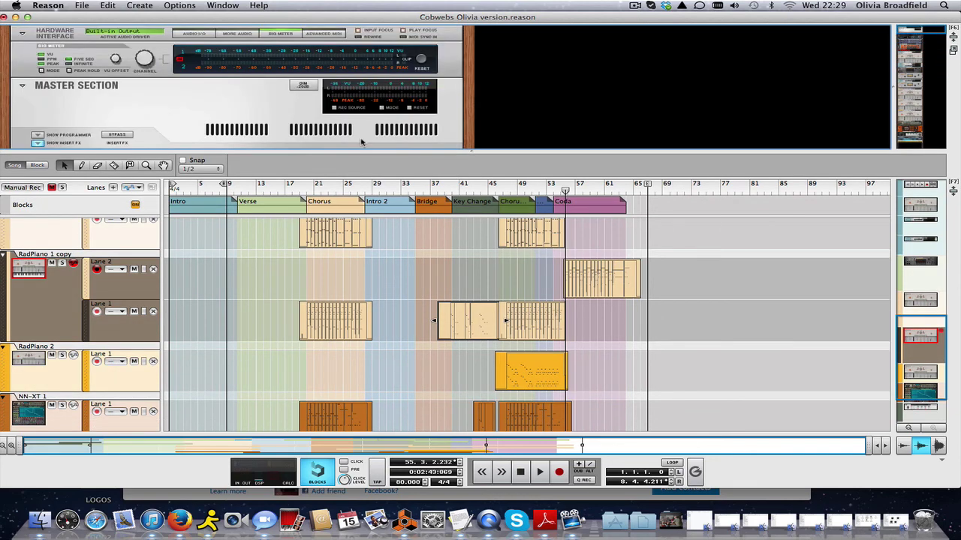